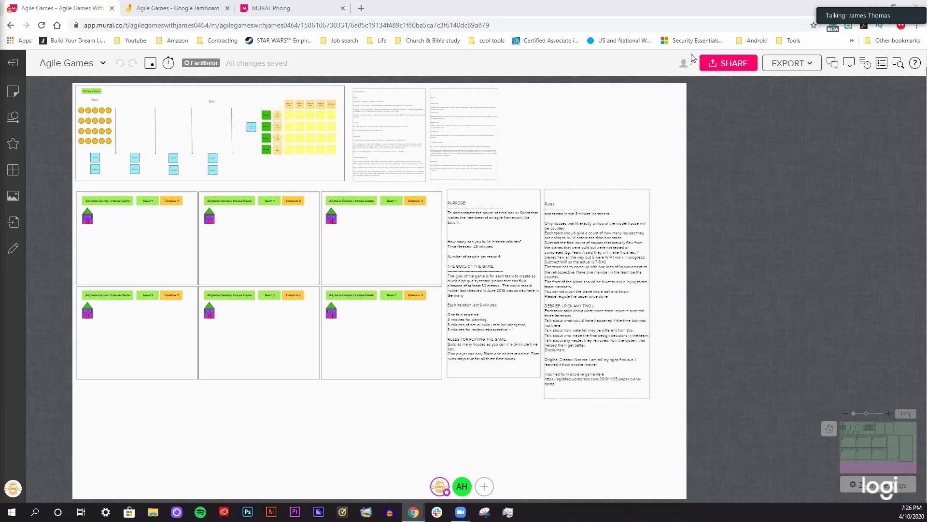
Check the board's members list, then visit the Google Jamboard board and return to Mural
{"action": "left_click", "coordinate": [686, 68]}
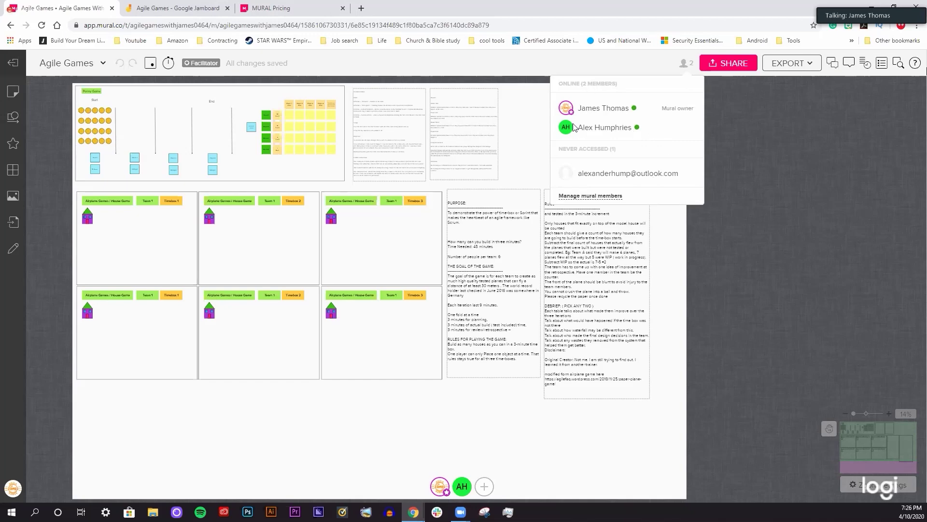
{"action": "left_click", "coordinate": [785, 108]}
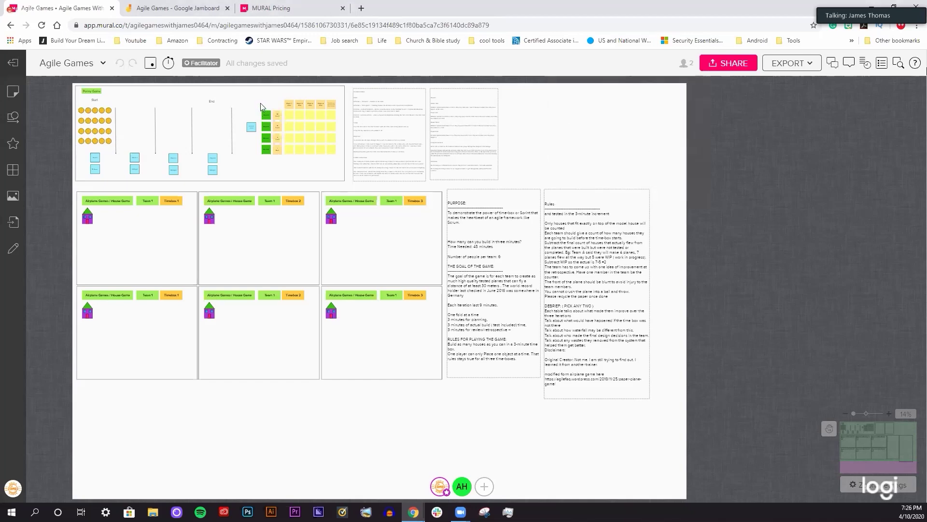
{"action": "left_click", "coordinate": [153, 9]}
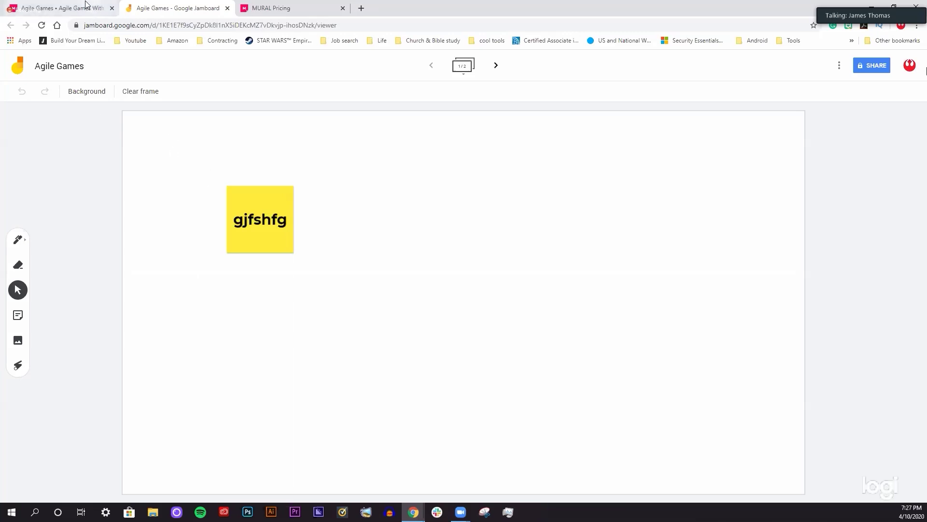
{"action": "left_click", "coordinate": [67, 7]}
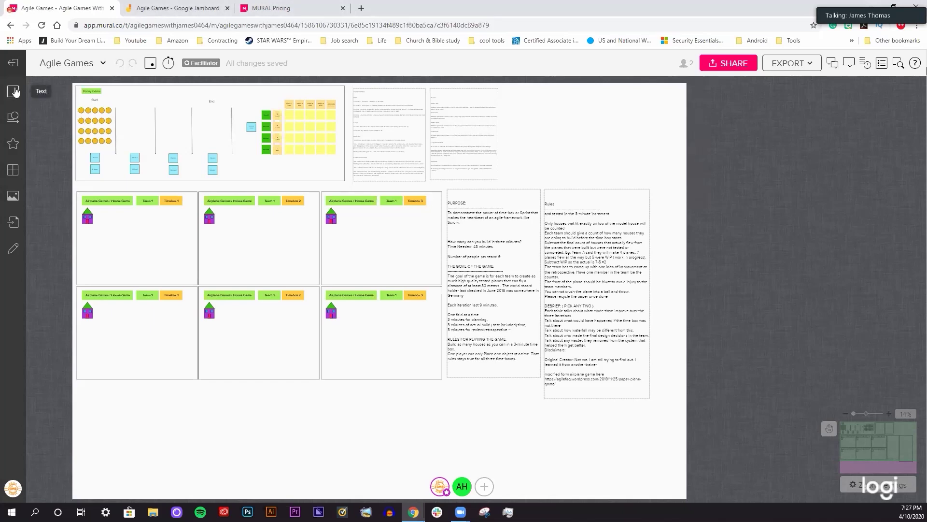
Start the 9:00 board countdown, then end it early so it reads 'Time's up!'
{"action": "left_click", "coordinate": [68, 65]}
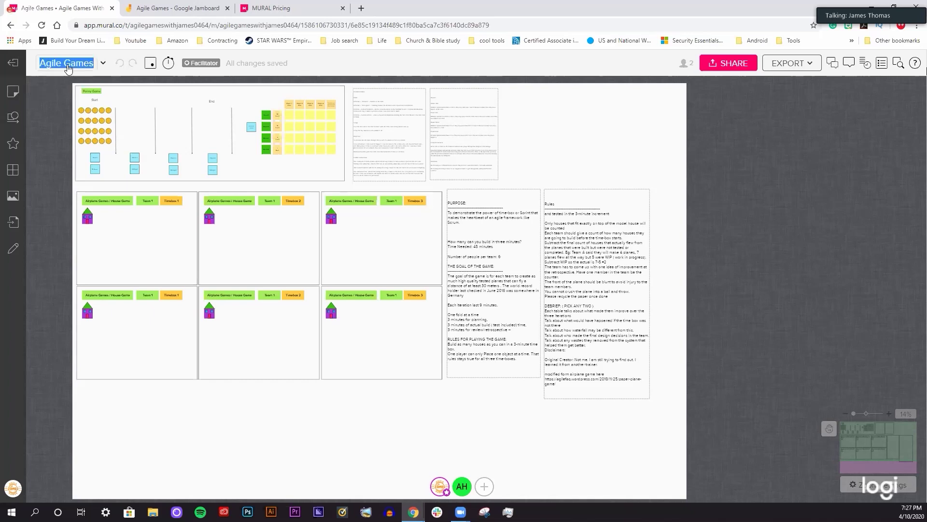
{"action": "left_click", "coordinate": [170, 64]}
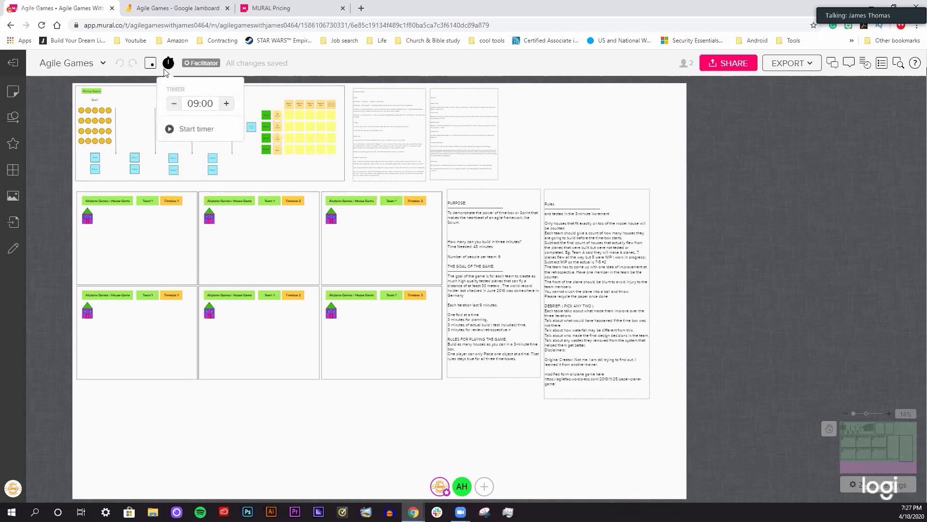
{"action": "left_click", "coordinate": [176, 128]}
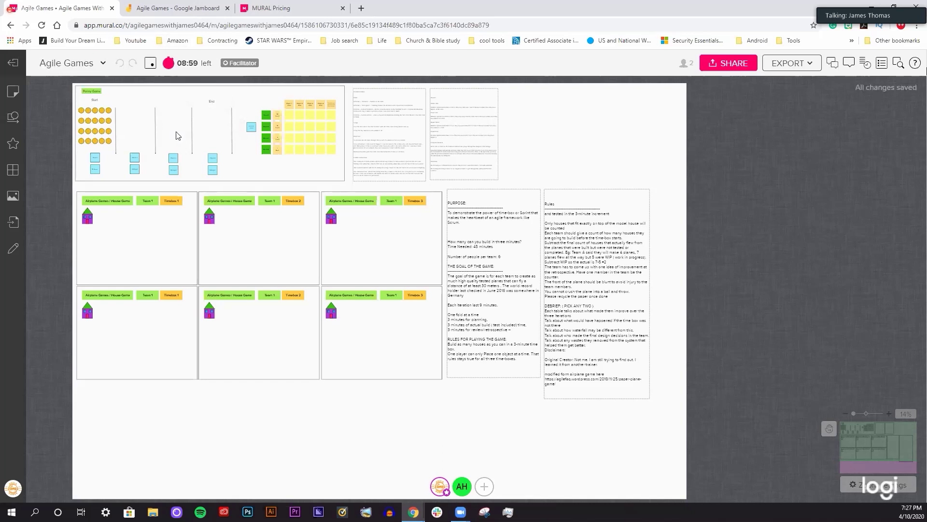
{"action": "left_click", "coordinate": [192, 67]}
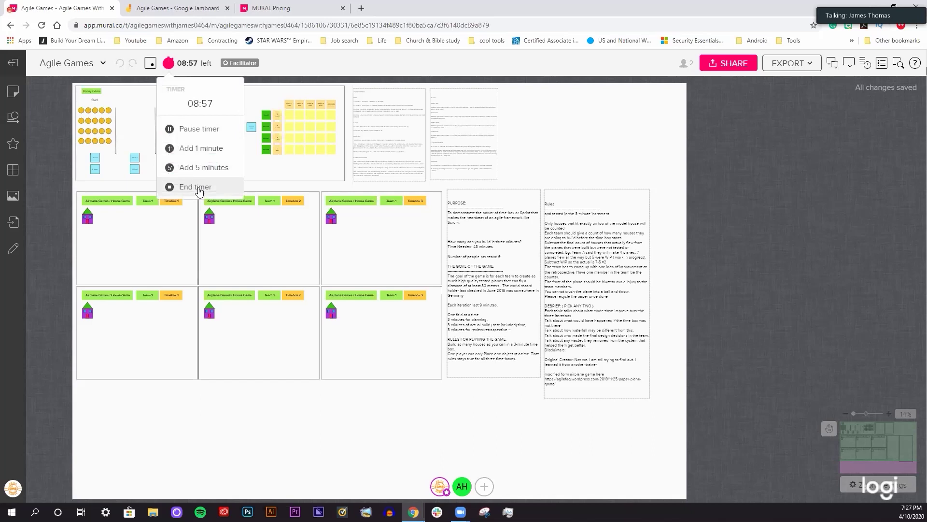
{"action": "left_click", "coordinate": [198, 188]}
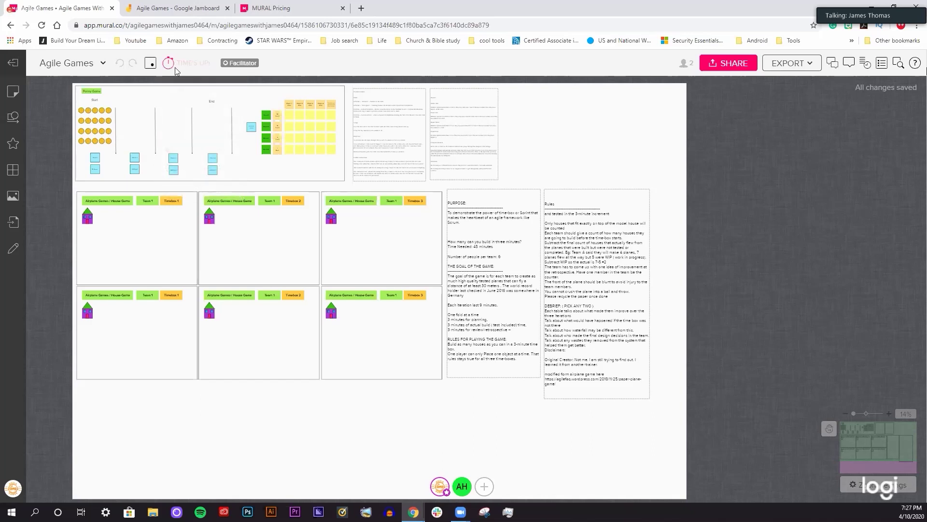
Create a voting session named 'session' and begin voting
{"action": "left_click", "coordinate": [151, 66]}
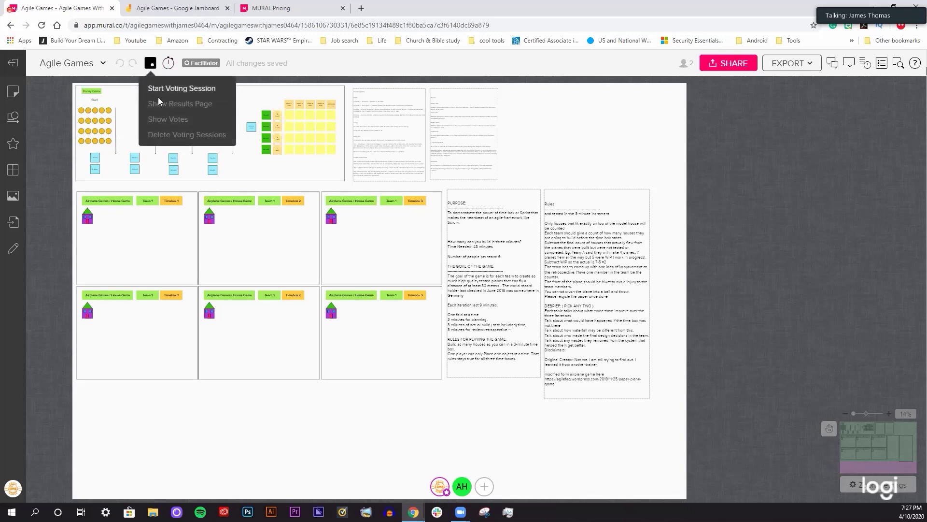
{"action": "left_click", "coordinate": [161, 89]}
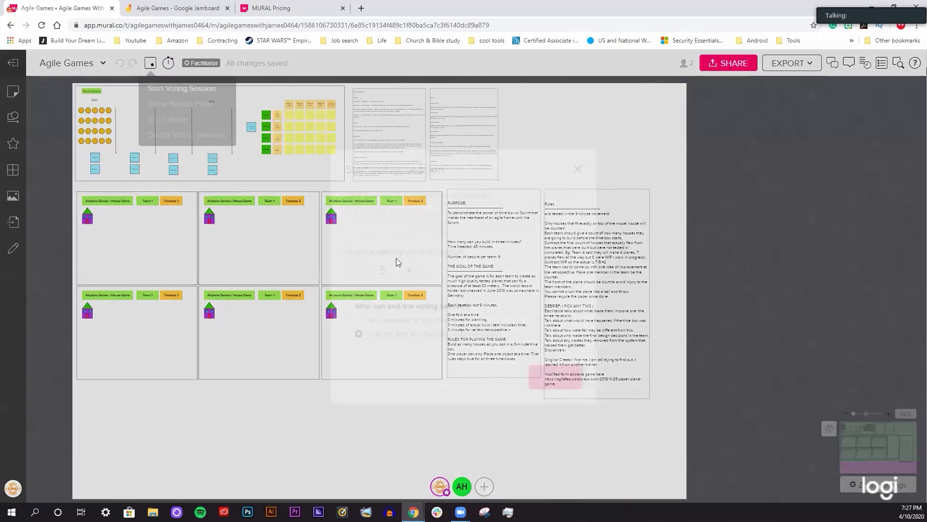
{"action": "type", "text": "ses"}
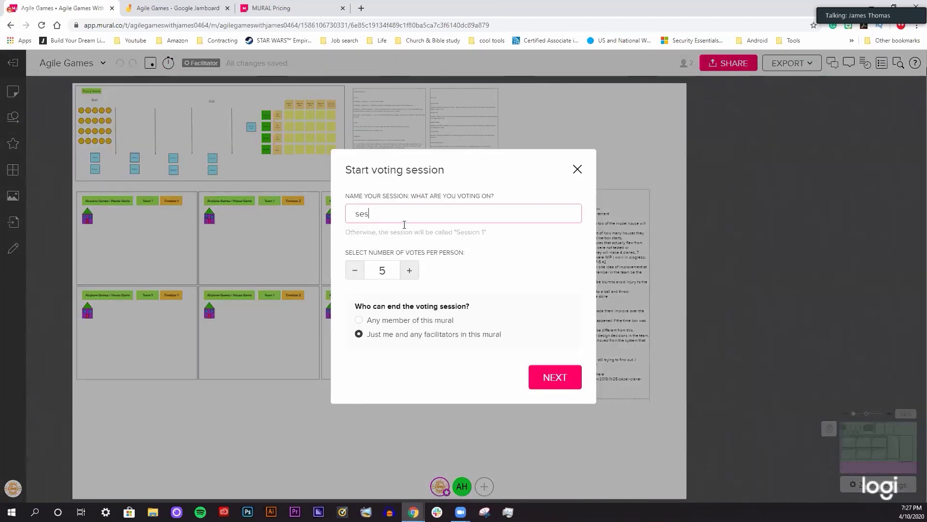
{"action": "type", "text": "sion"}
{"action": "key", "text": "Return"}
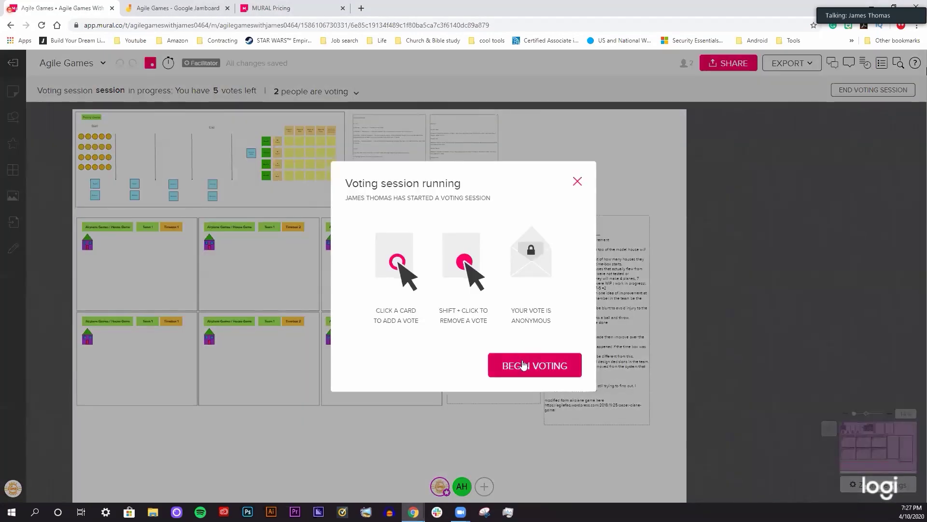
{"action": "left_click", "coordinate": [523, 365]}
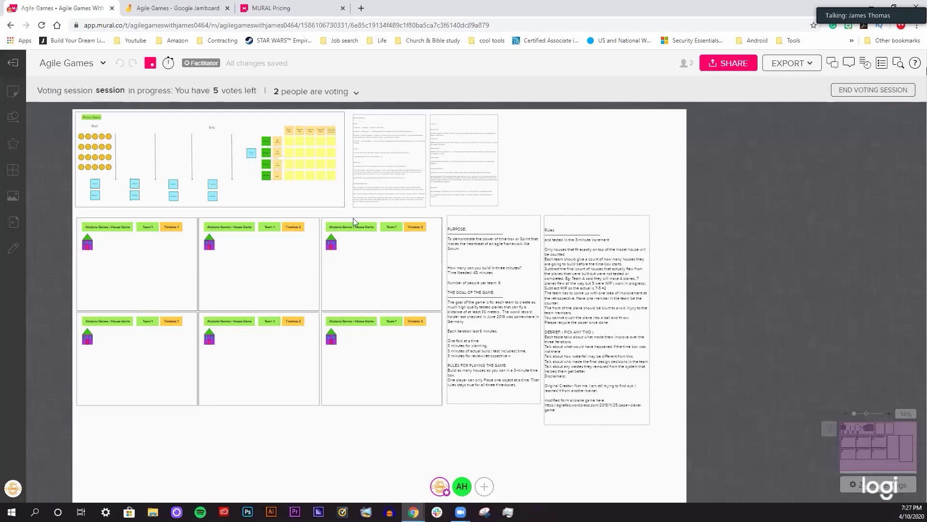
Vote for the Round 4 total, Player 4, Player 2 and Player 1 notes in the Penny Game
{"action": "scroll", "coordinate": [317, 176], "scroll_direction": "up", "scroll_amount": 3}
{"action": "scroll", "coordinate": [331, 189], "scroll_direction": "up", "scroll_amount": 3}
{"action": "left_click", "coordinate": [383, 197]}
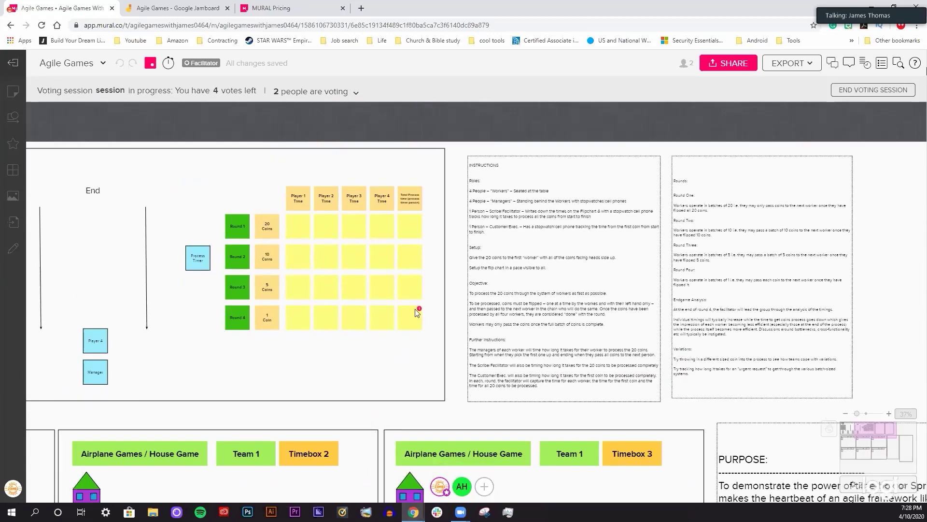
{"action": "left_click", "coordinate": [381, 328]}
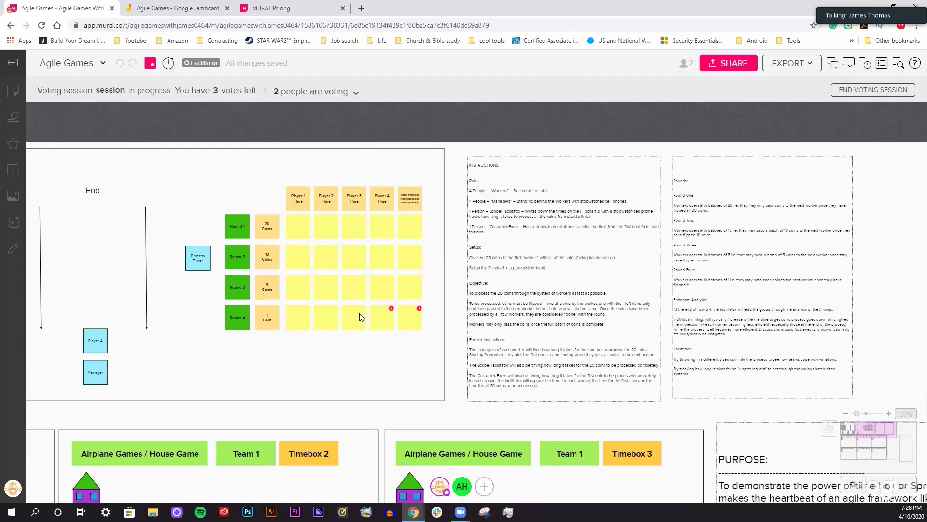
{"action": "left_click", "coordinate": [336, 322]}
{"action": "left_click", "coordinate": [309, 322]}
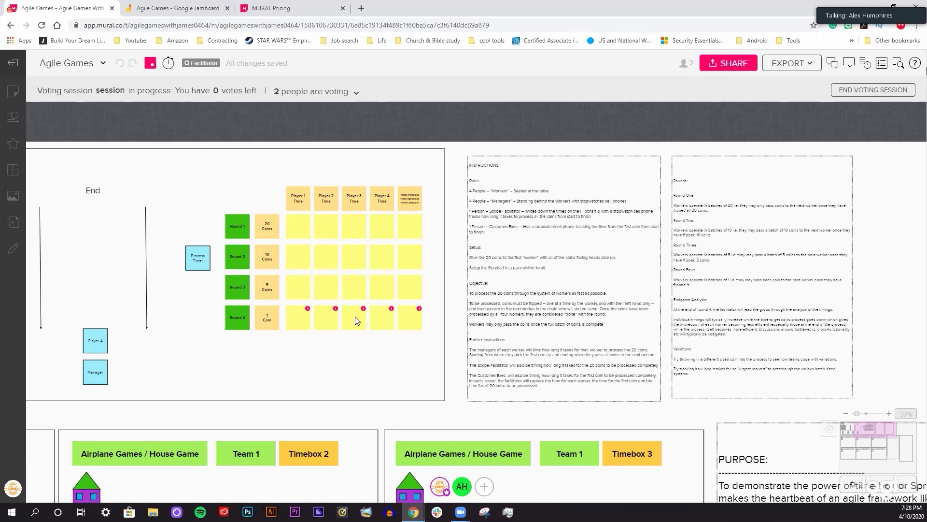
{"action": "scroll", "coordinate": [356, 318], "scroll_direction": "down", "scroll_amount": 5}
{"action": "scroll", "coordinate": [343, 345], "scroll_direction": "up", "scroll_amount": 1}
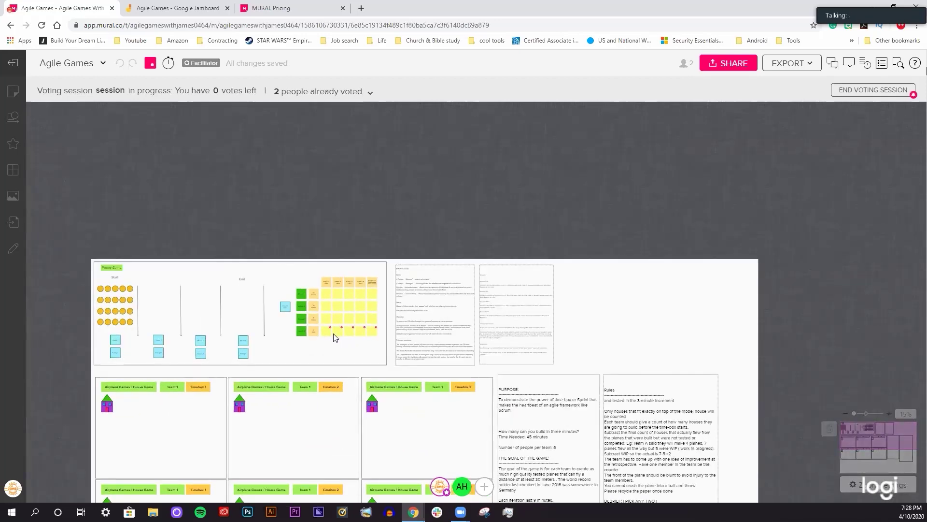
{"action": "scroll", "coordinate": [328, 333], "scroll_direction": "up", "scroll_amount": 4}
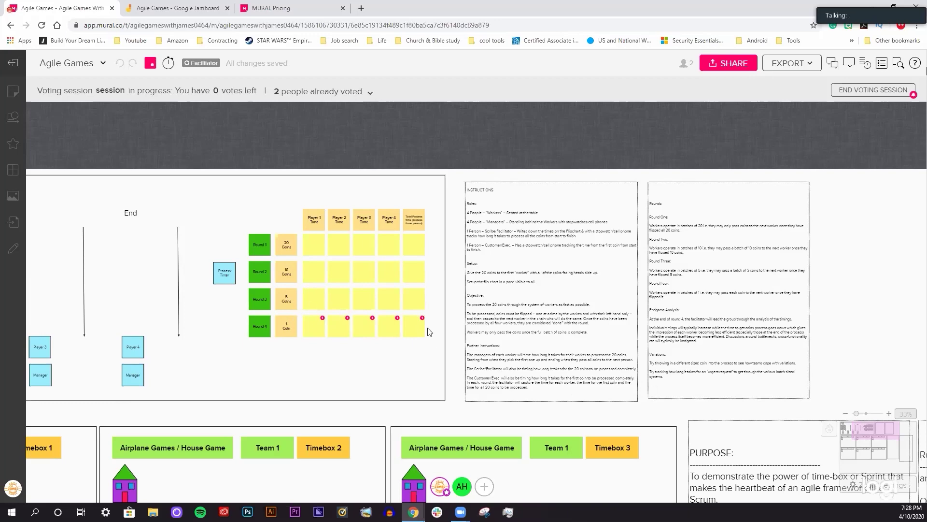
{"action": "mouse_move", "coordinate": [859, 429]}
{"action": "left_mouse_down"}
{"action": "mouse_move", "coordinate": [864, 441]}
{"action": "mouse_move", "coordinate": [852, 431]}
{"action": "left_mouse_up"}
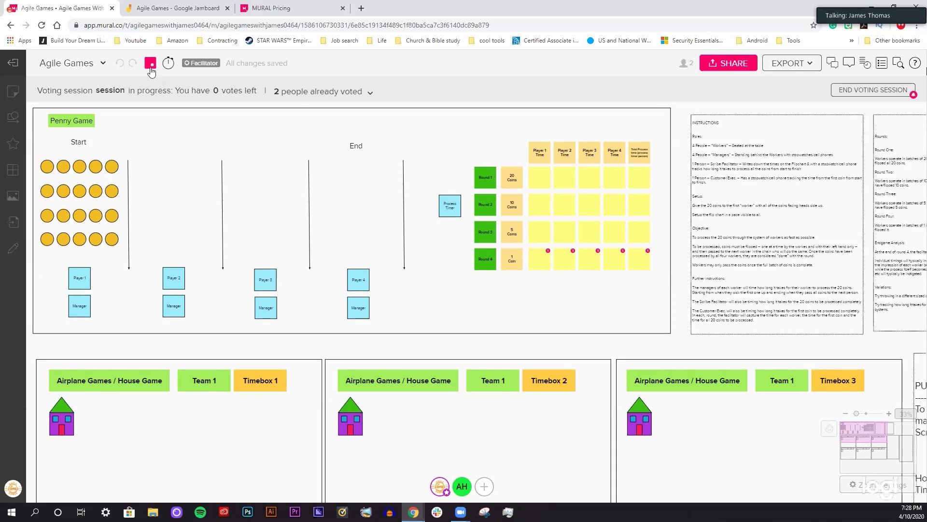
End the 'session' vote, close its results, and permanently delete the voting session
{"action": "left_click", "coordinate": [170, 89]}
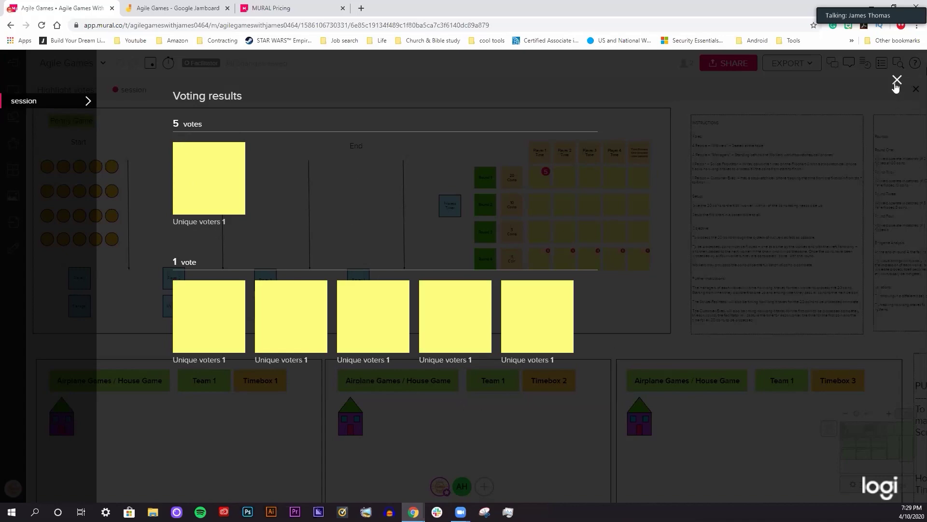
{"action": "left_click", "coordinate": [798, 102]}
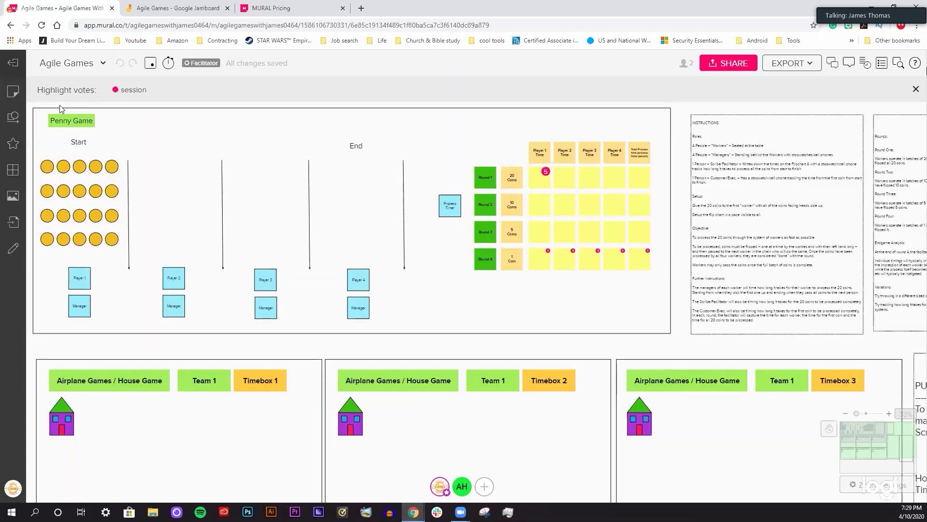
{"action": "left_click", "coordinate": [150, 63]}
{"action": "left_click", "coordinate": [172, 135]}
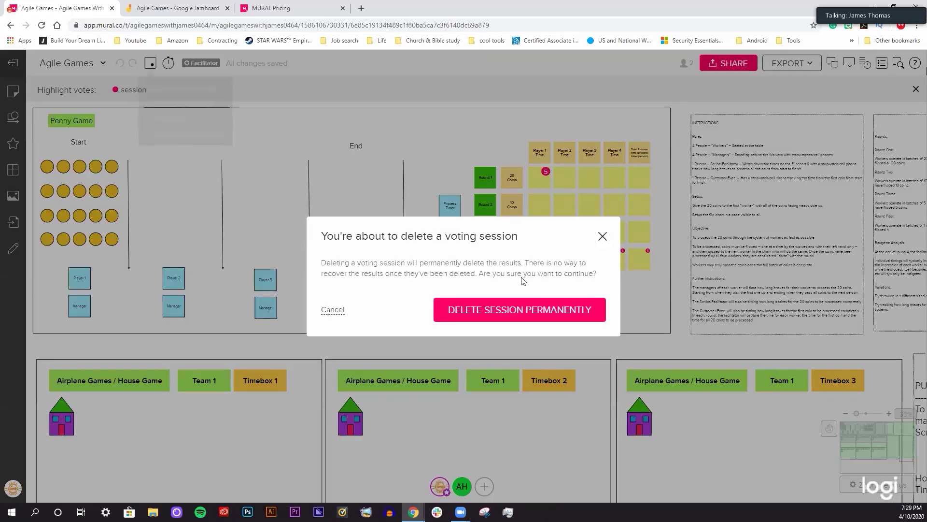
{"action": "left_click", "coordinate": [517, 309]}
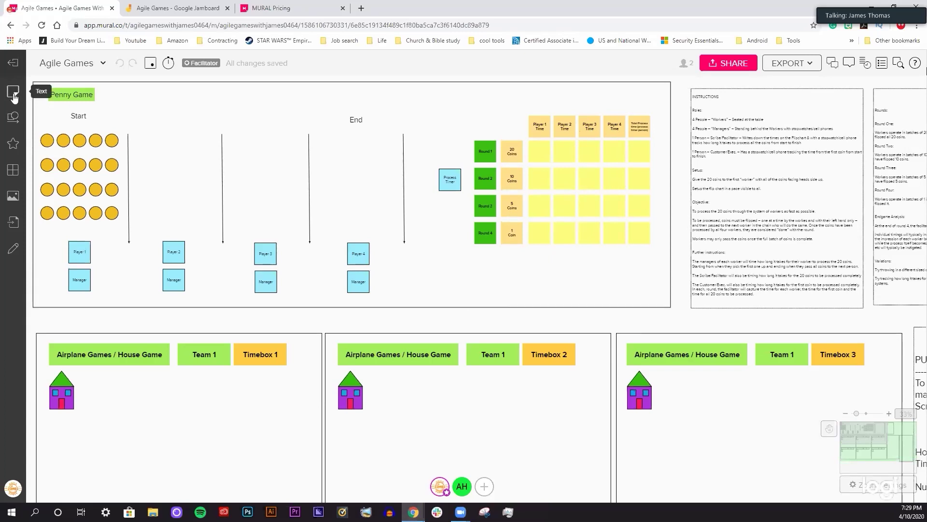
Add a text box from the text and sticky note panel, nudge it, then discard it empty
{"action": "left_click", "coordinate": [13, 117]}
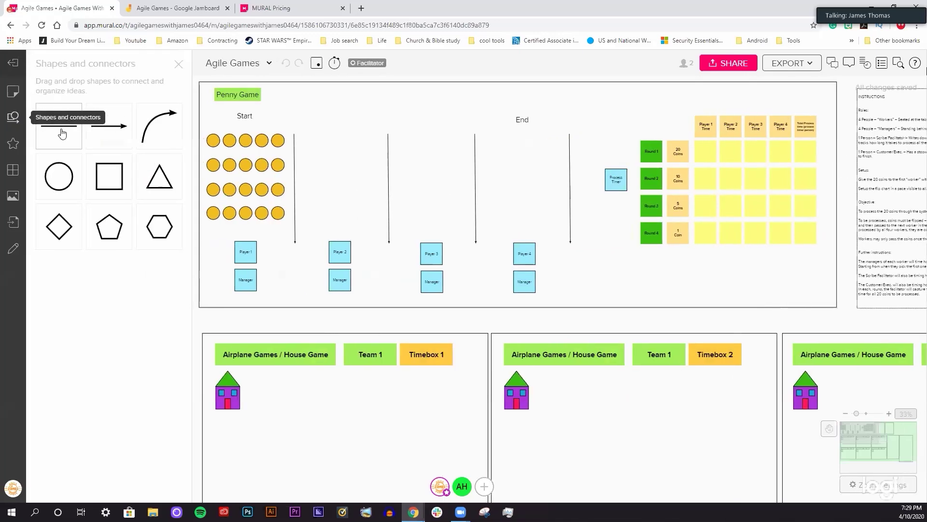
{"action": "left_click", "coordinate": [14, 91]}
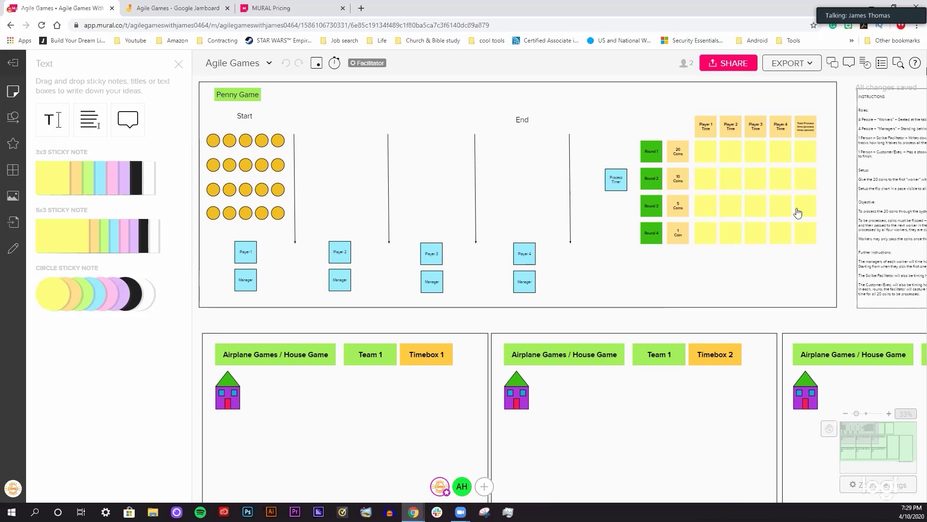
{"action": "left_click", "coordinate": [90, 120]}
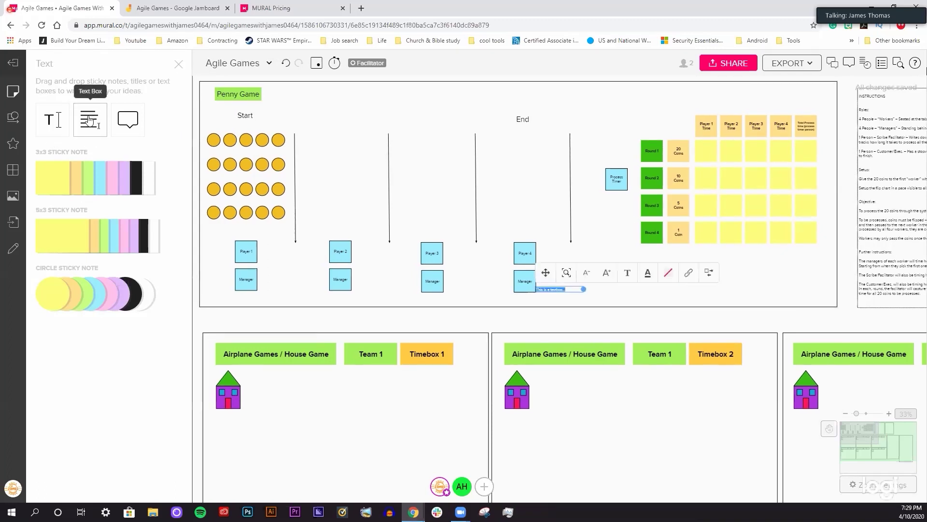
{"action": "left_click", "coordinate": [562, 289]}
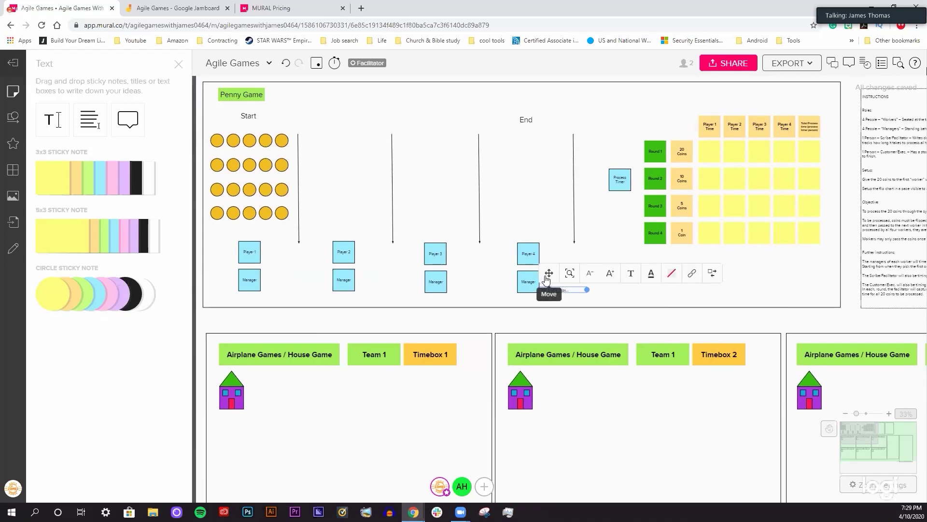
{"action": "left_click_drag", "start_coordinate": [549, 275], "coordinate": [563, 282]}
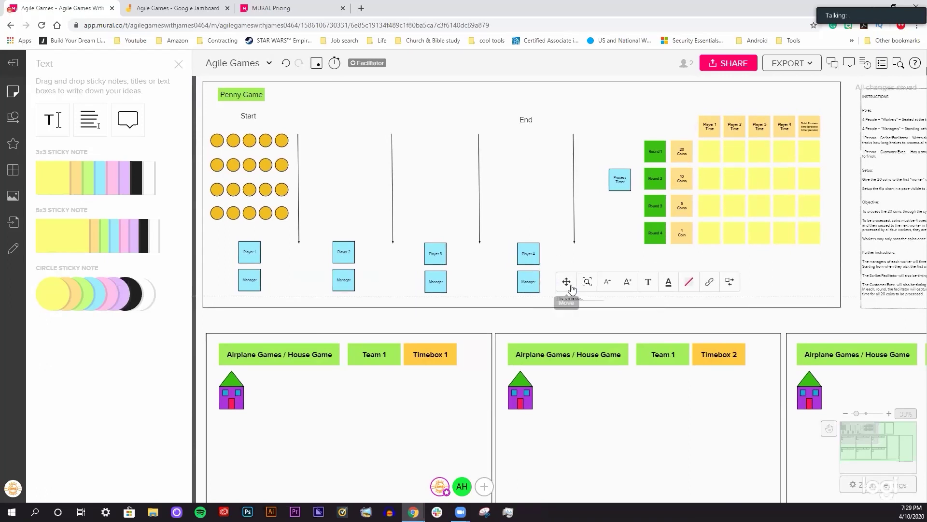
{"action": "key", "text": "Escape"}
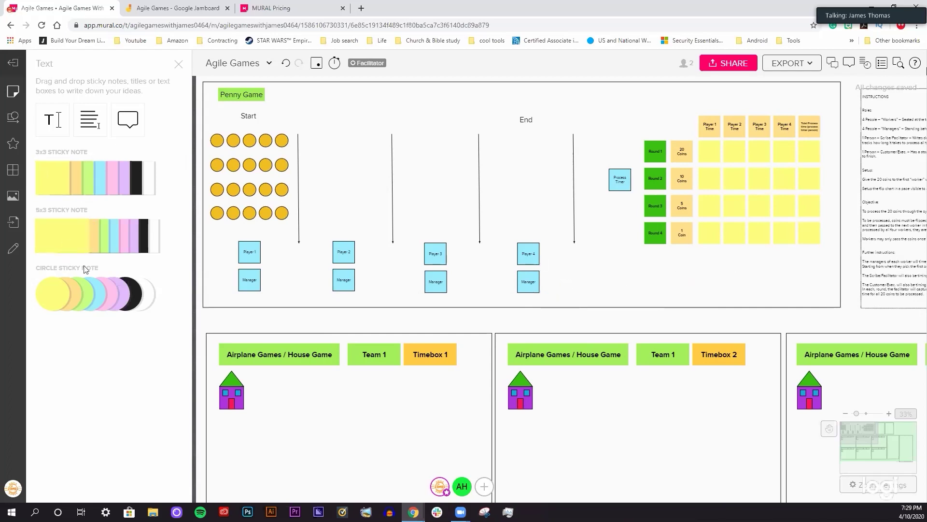
Undo the stray text in Player 1's Round 2 note and select Player 1's Round 4 note
{"action": "double_click", "coordinate": [709, 182]}
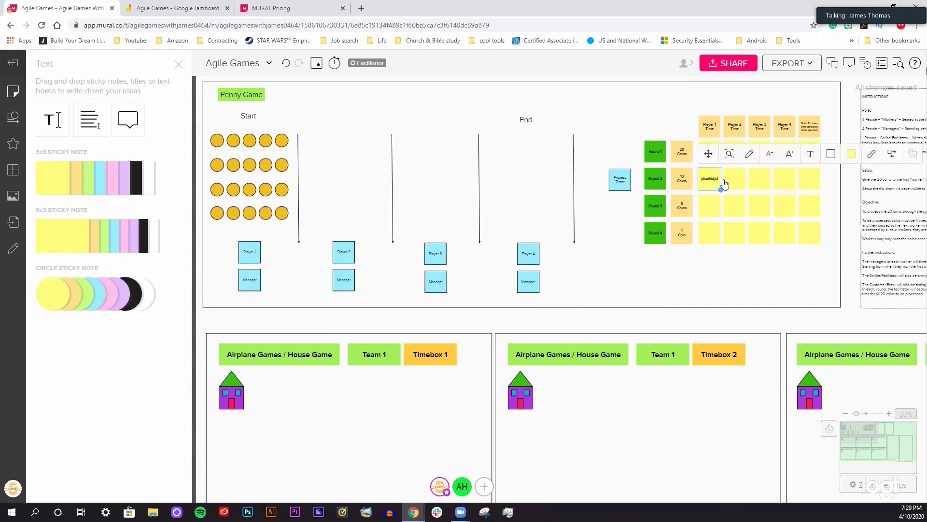
{"action": "left_click", "coordinate": [789, 207]}
{"action": "key", "text": "ctrl+z"}
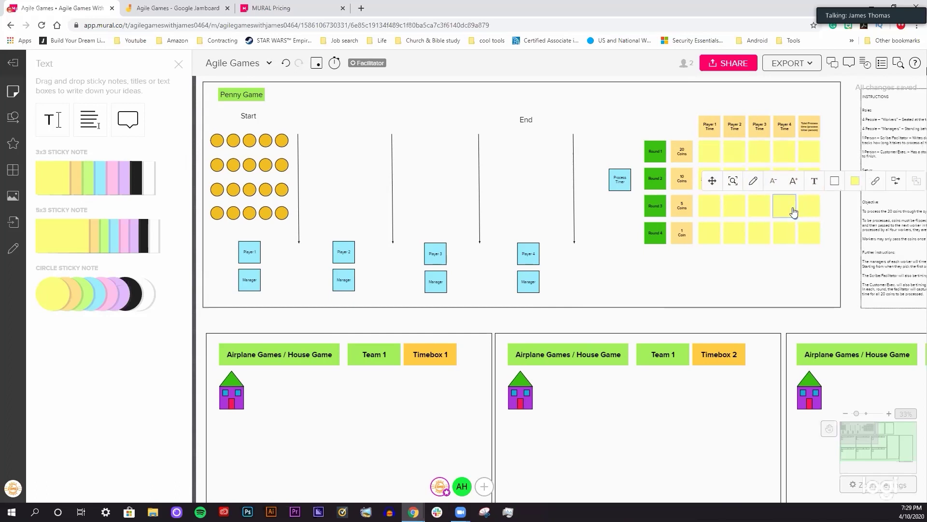
{"action": "left_click", "coordinate": [718, 236]}
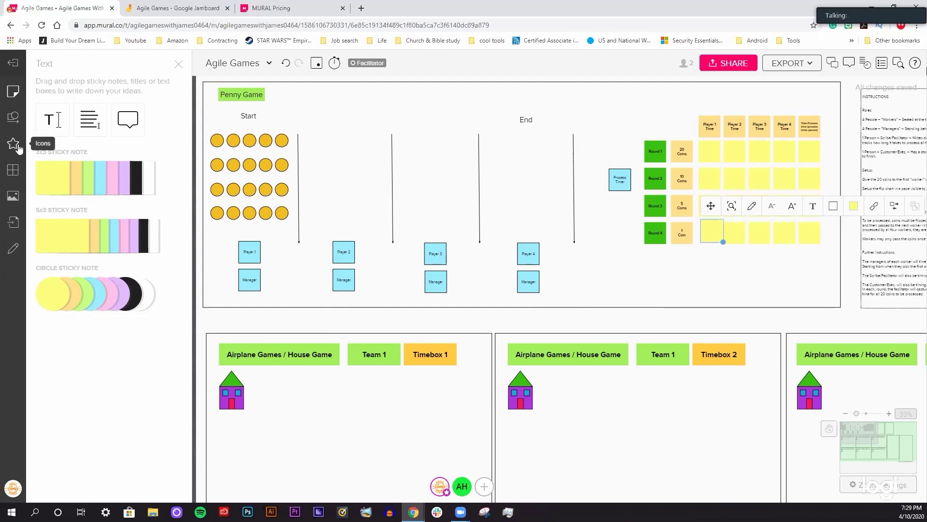
Place two squares above the Penny Game lanes with an arrow between them
{"action": "left_click", "coordinate": [14, 117]}
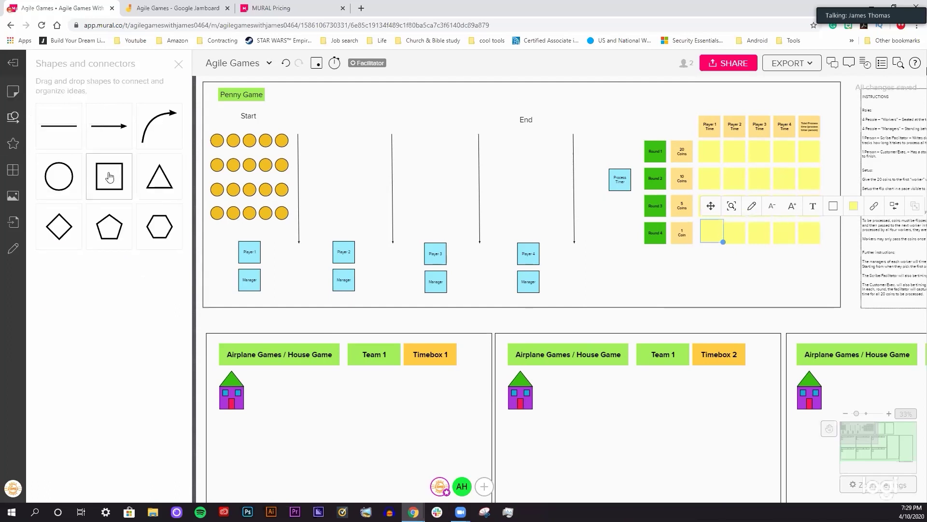
{"action": "left_click_drag", "start_coordinate": [113, 184], "coordinate": [332, 99]}
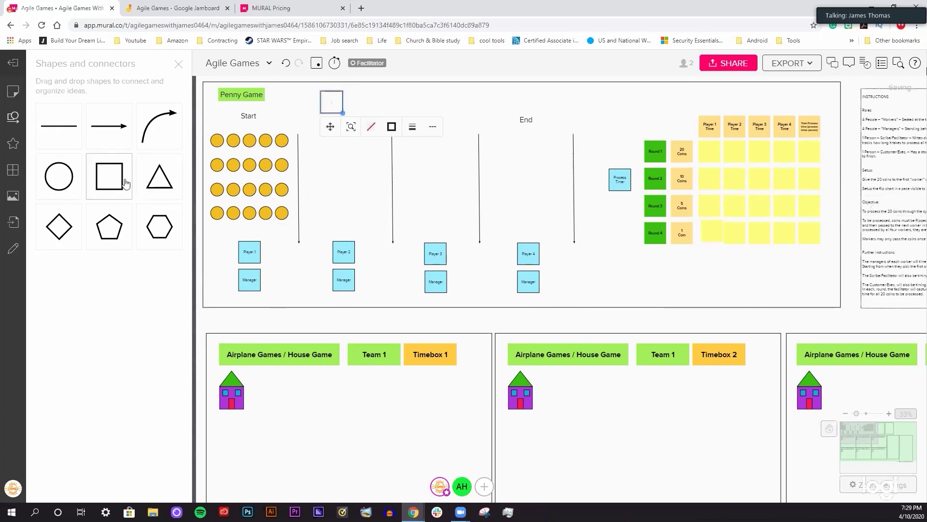
{"action": "left_click_drag", "start_coordinate": [114, 184], "coordinate": [381, 101]}
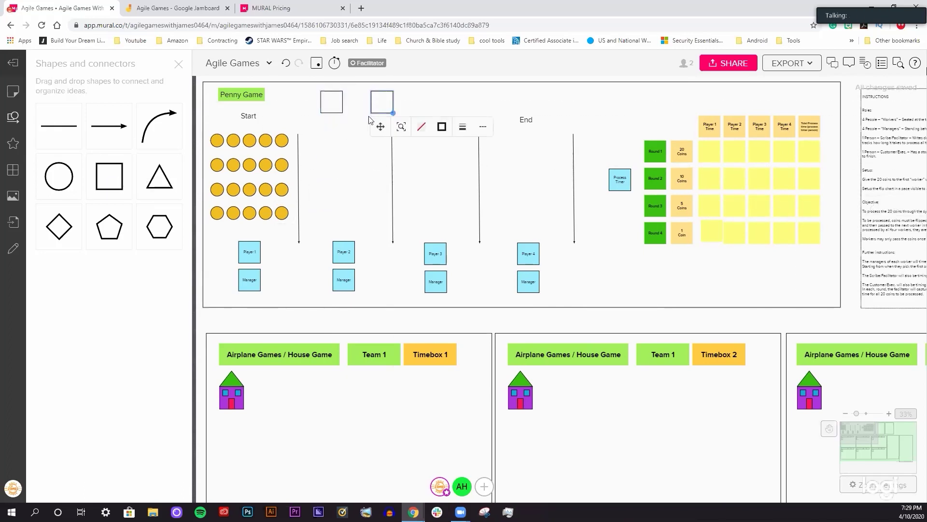
{"action": "scroll", "coordinate": [367, 118], "scroll_direction": "up", "scroll_amount": 5}
{"action": "scroll", "coordinate": [401, 142], "scroll_direction": "up", "scroll_amount": 2}
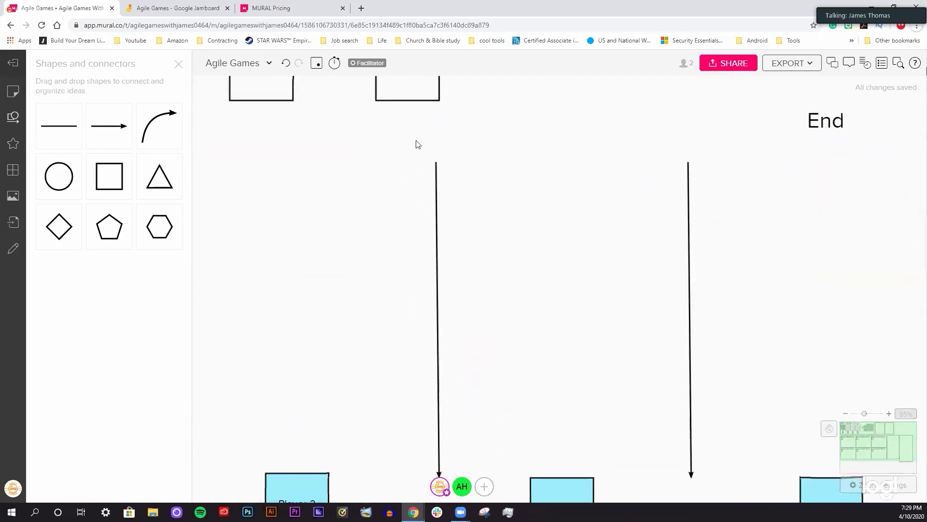
{"action": "scroll", "coordinate": [493, 151], "scroll_direction": "down", "scroll_amount": 2}
{"action": "scroll", "coordinate": [278, 275], "scroll_direction": "up", "scroll_amount": 3}
{"action": "left_click", "coordinate": [397, 220]}
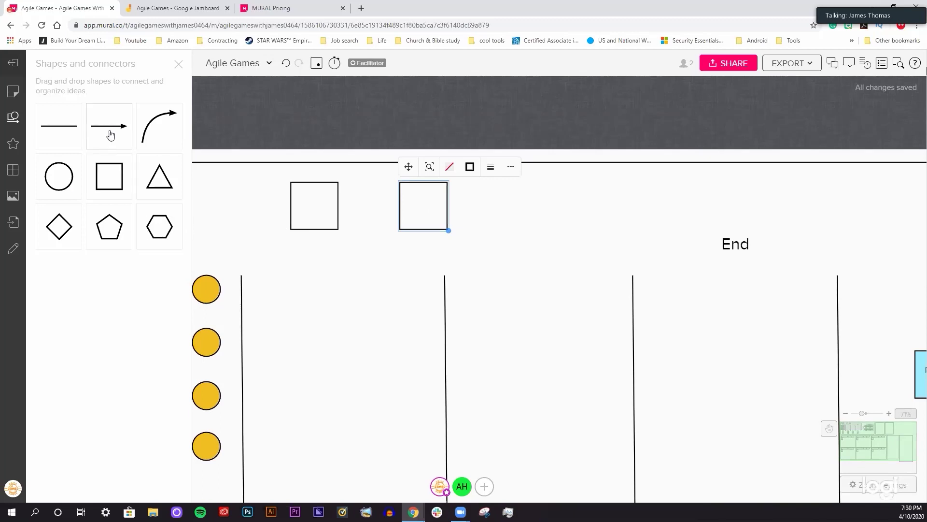
{"action": "left_click_drag", "start_coordinate": [109, 126], "coordinate": [399, 208]}
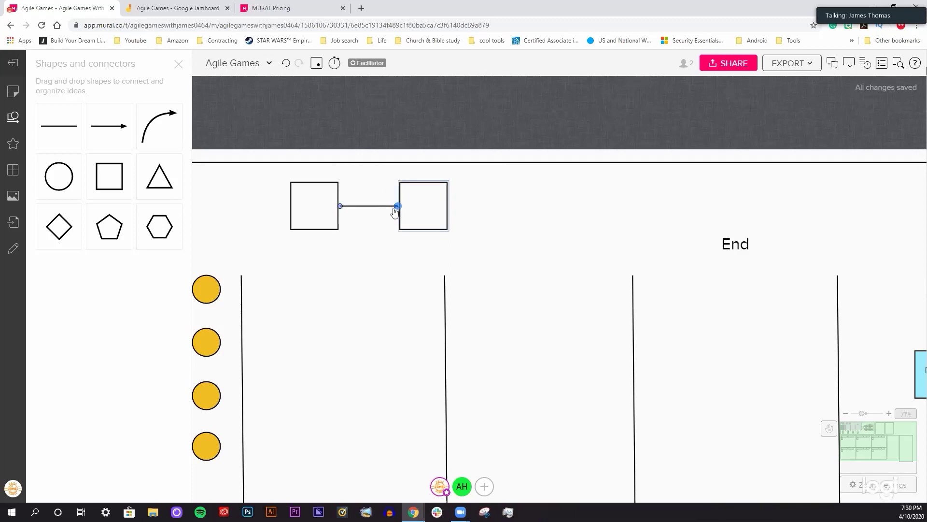
Reposition the squares, attach the arrow's end to the right square, and shift the group right
{"action": "left_click", "coordinate": [337, 184]}
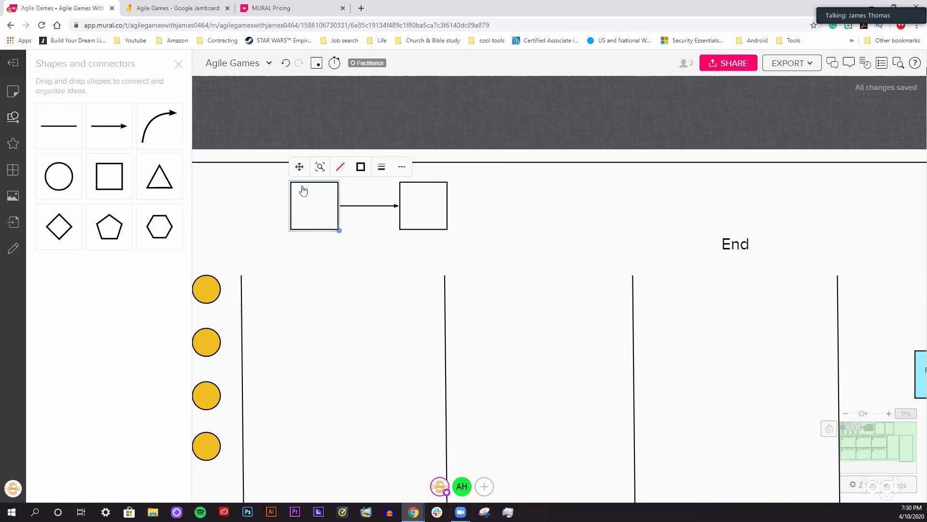
{"action": "left_click_drag", "start_coordinate": [322, 203], "coordinate": [301, 169]}
{"action": "left_click", "coordinate": [407, 194]}
{"action": "left_click_drag", "start_coordinate": [401, 172], "coordinate": [411, 187]}
{"action": "left_click_drag", "start_coordinate": [488, 239], "coordinate": [296, 173]}
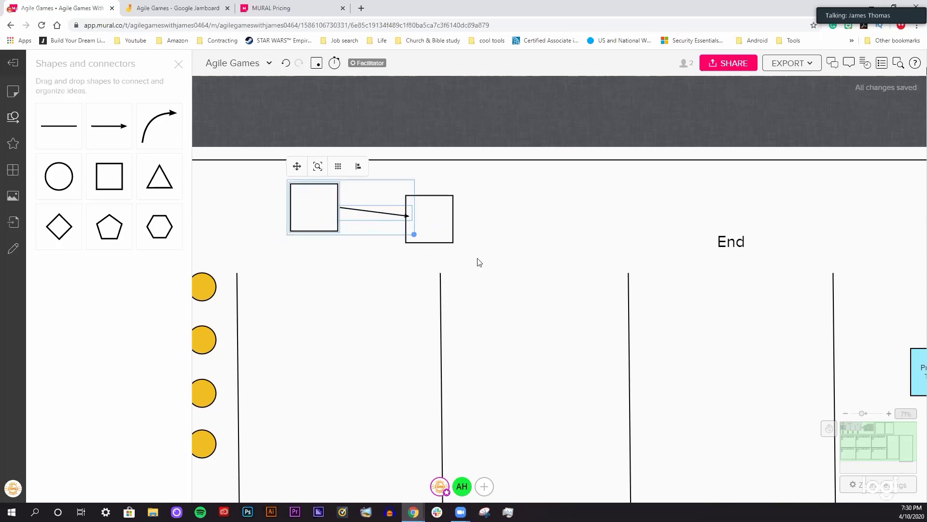
{"action": "left_click", "coordinate": [405, 212]}
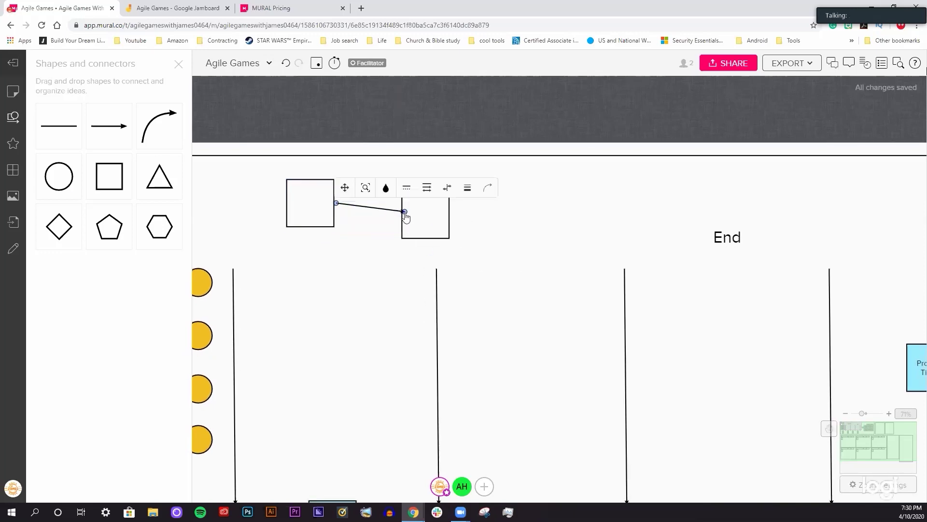
{"action": "left_click_drag", "start_coordinate": [405, 212], "coordinate": [412, 217]}
{"action": "left_click", "coordinate": [471, 256]}
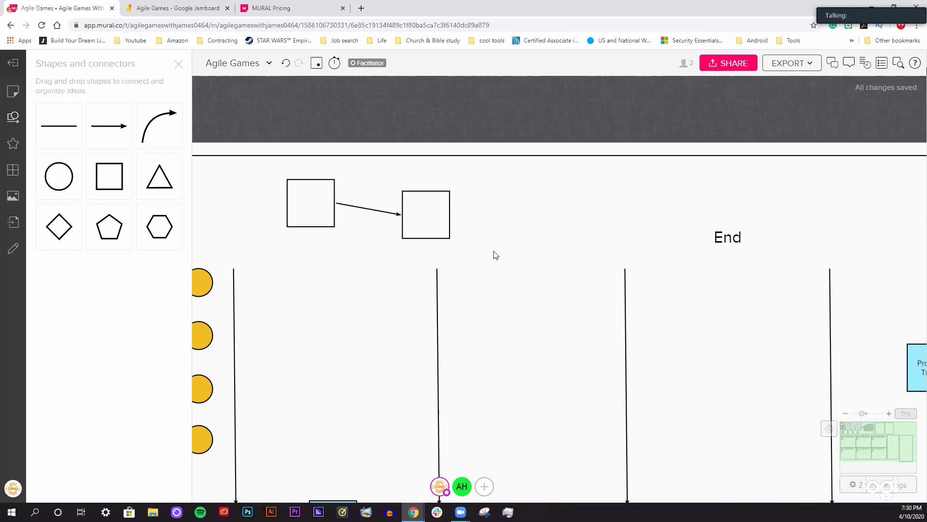
{"action": "left_click_drag", "start_coordinate": [494, 255], "coordinate": [261, 175]}
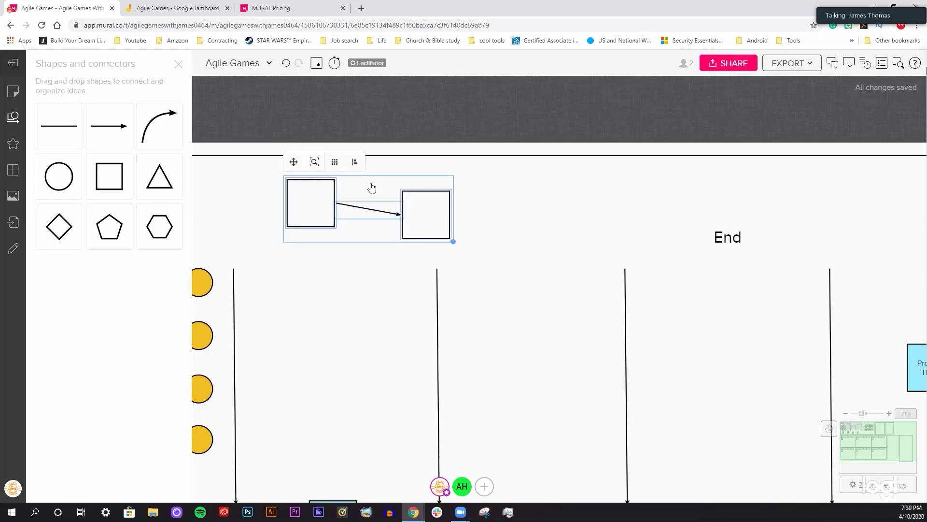
{"action": "left_click_drag", "start_coordinate": [372, 187], "coordinate": [480, 203]}
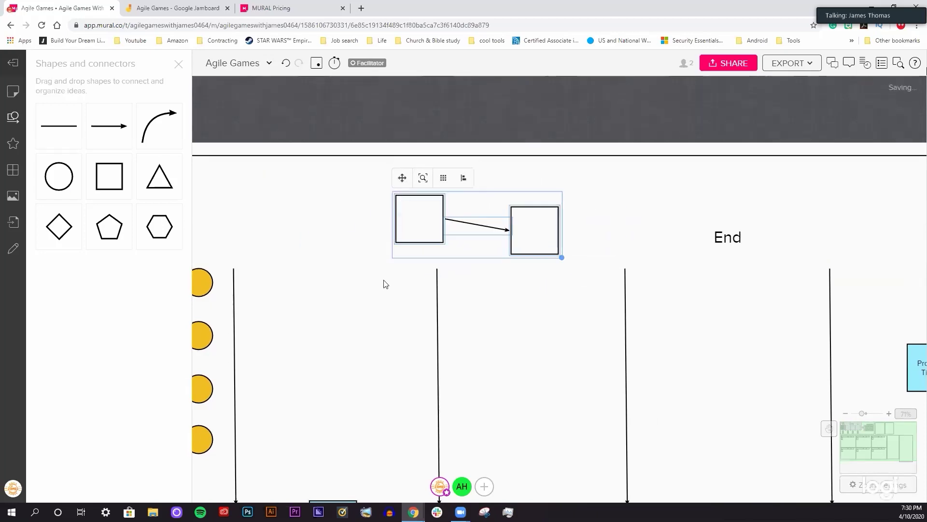
{"action": "left_click", "coordinate": [404, 302]}
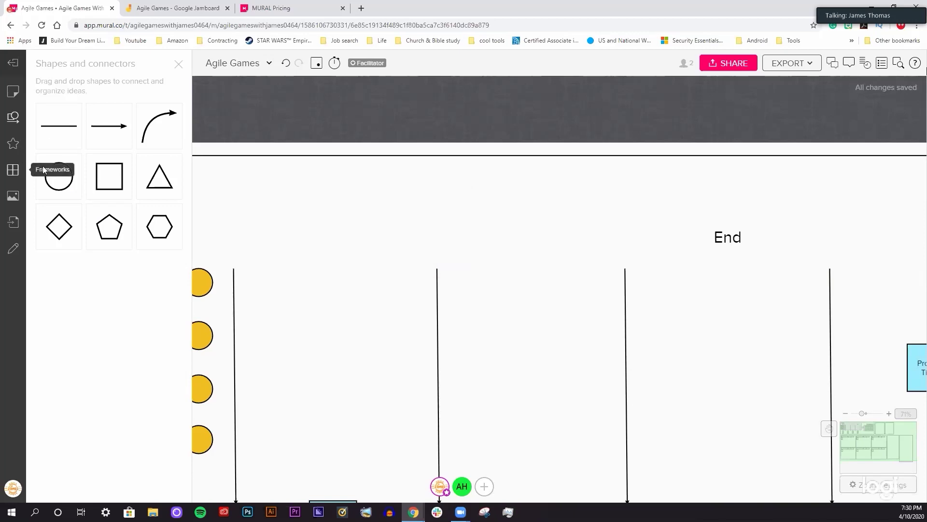
Add a square filled light green, delete it, and bring up the icon library
{"action": "left_click", "coordinate": [111, 180]}
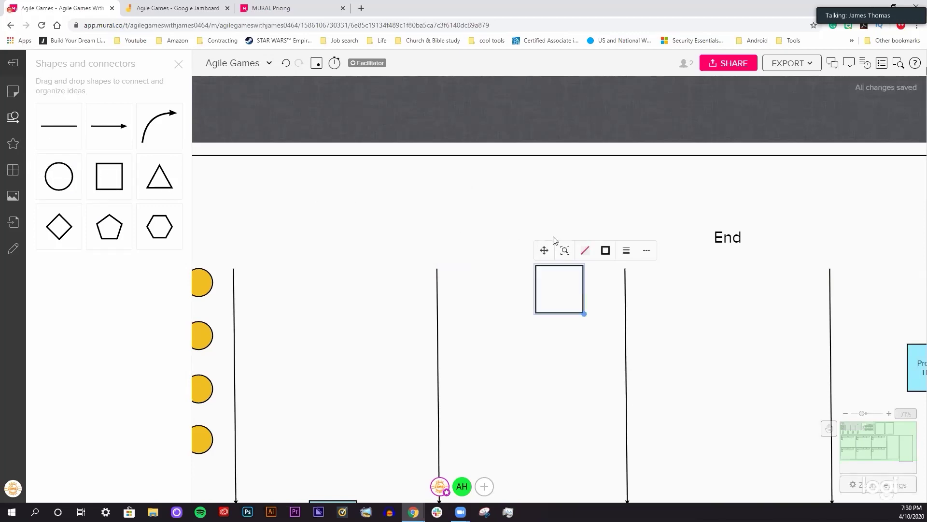
{"action": "left_click", "coordinate": [585, 256]}
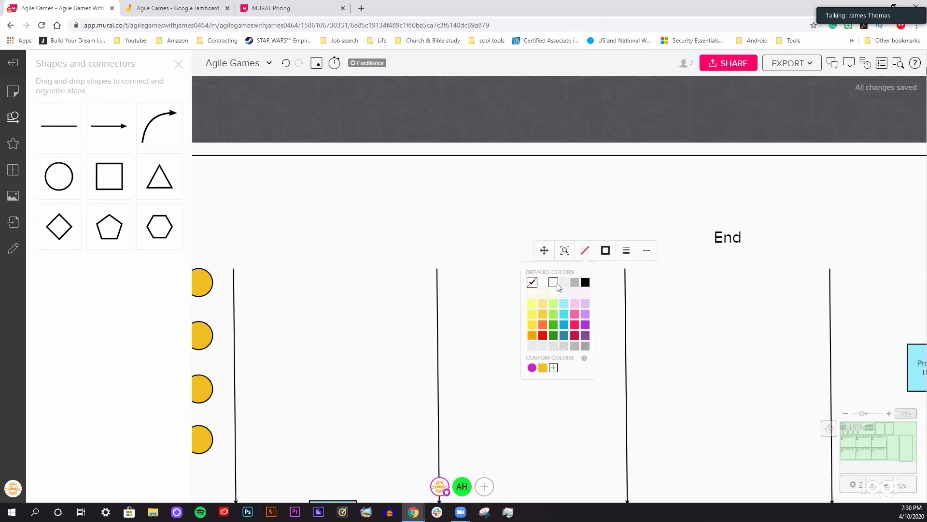
{"action": "left_click", "coordinate": [554, 315]}
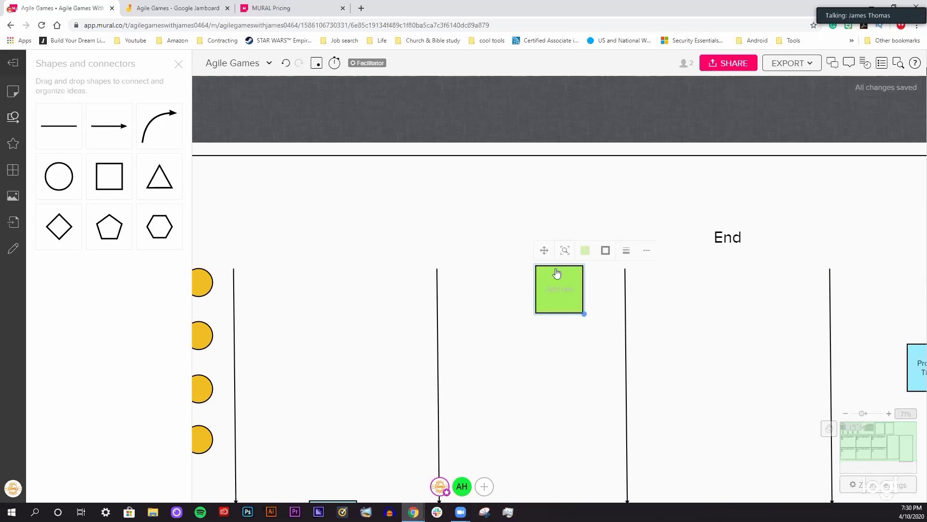
{"action": "key", "text": "Delete"}
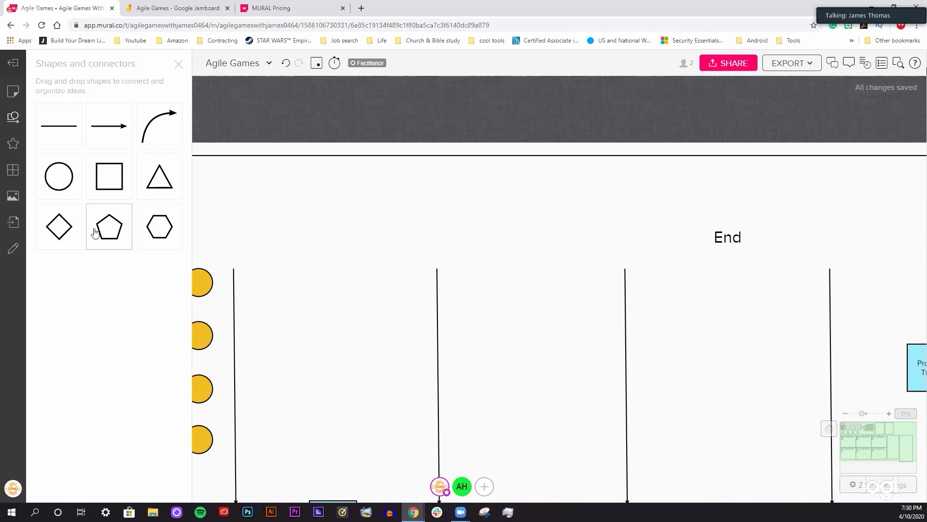
{"action": "left_click", "coordinate": [15, 170]}
{"action": "left_click", "coordinate": [13, 145]}
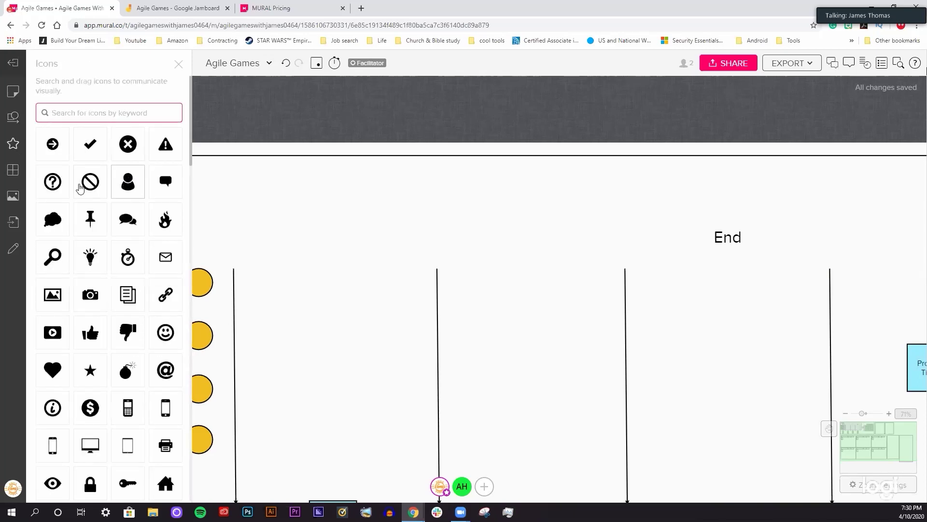
Add the Retrospective framework from the Agile frameworks to the board, then delete it
{"action": "left_click", "coordinate": [15, 177]}
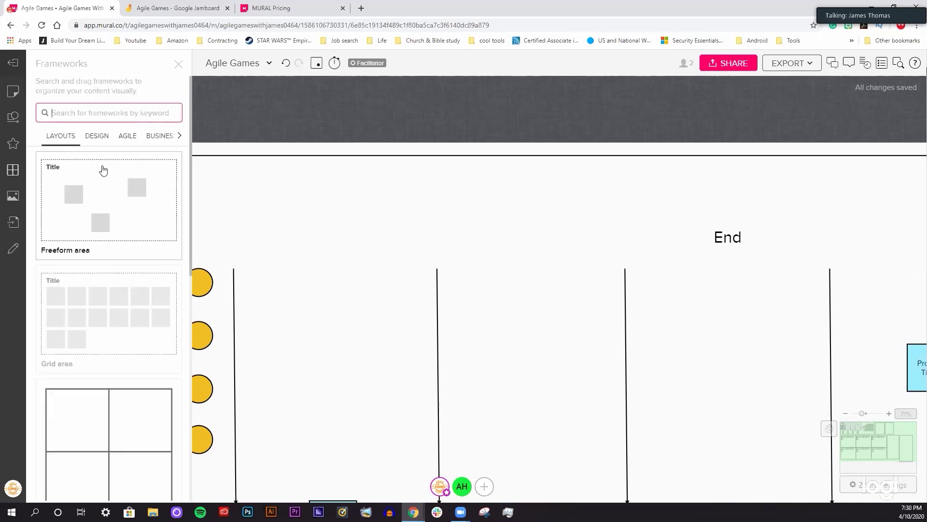
{"action": "left_click", "coordinate": [125, 137]}
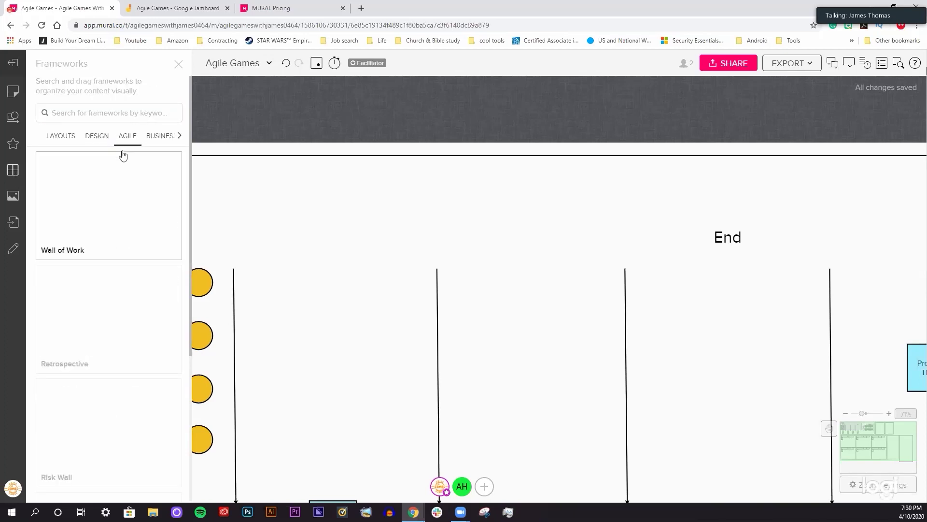
{"action": "scroll", "coordinate": [121, 202], "scroll_direction": "down", "scroll_amount": 2}
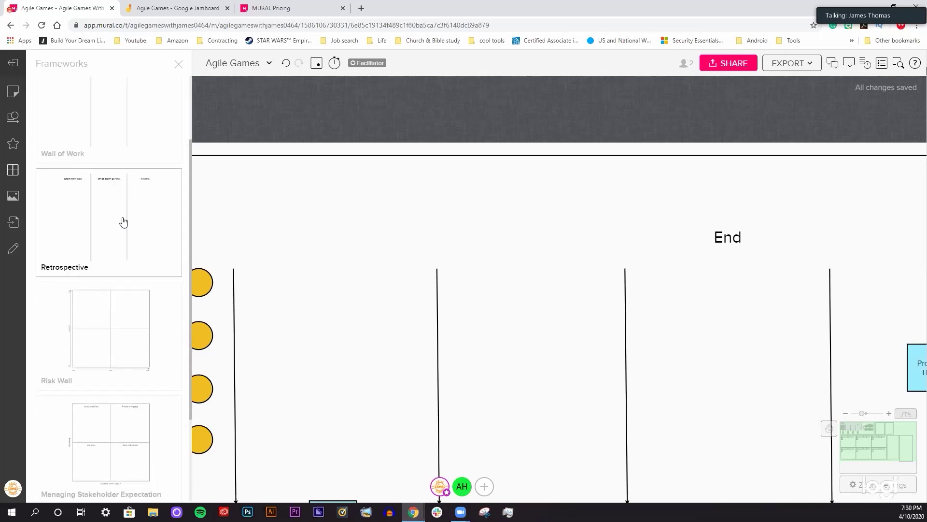
{"action": "left_click", "coordinate": [124, 246]}
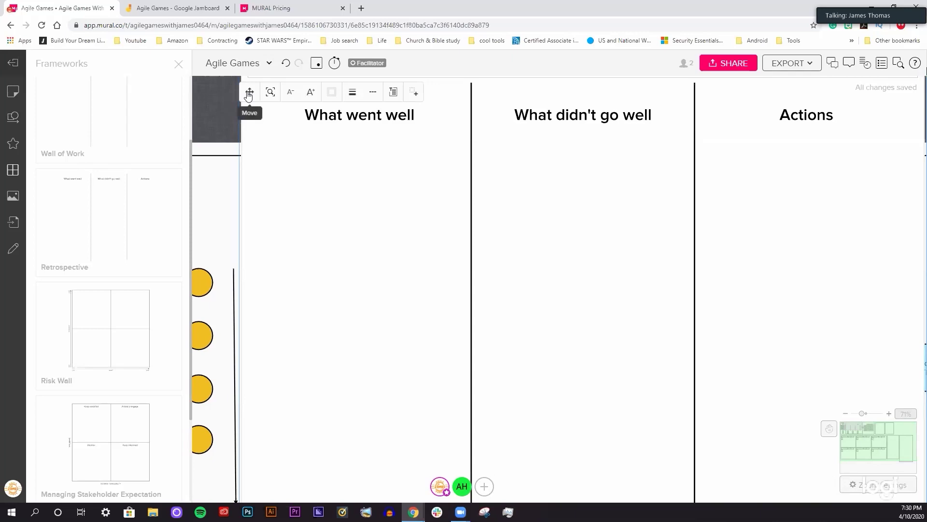
{"action": "left_click", "coordinate": [393, 190]}
{"action": "scroll", "coordinate": [391, 207], "scroll_direction": "down", "scroll_amount": 3}
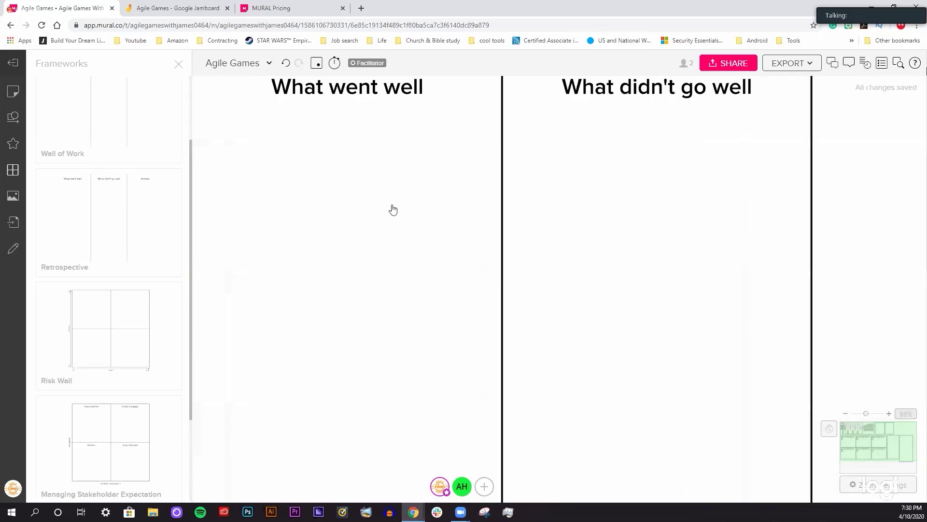
{"action": "left_click", "coordinate": [332, 114]}
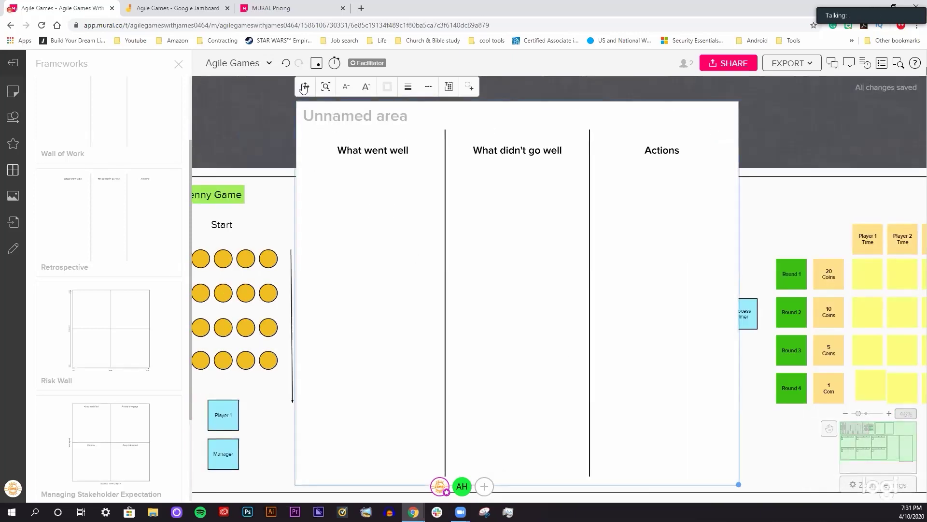
{"action": "key", "text": "Delete"}
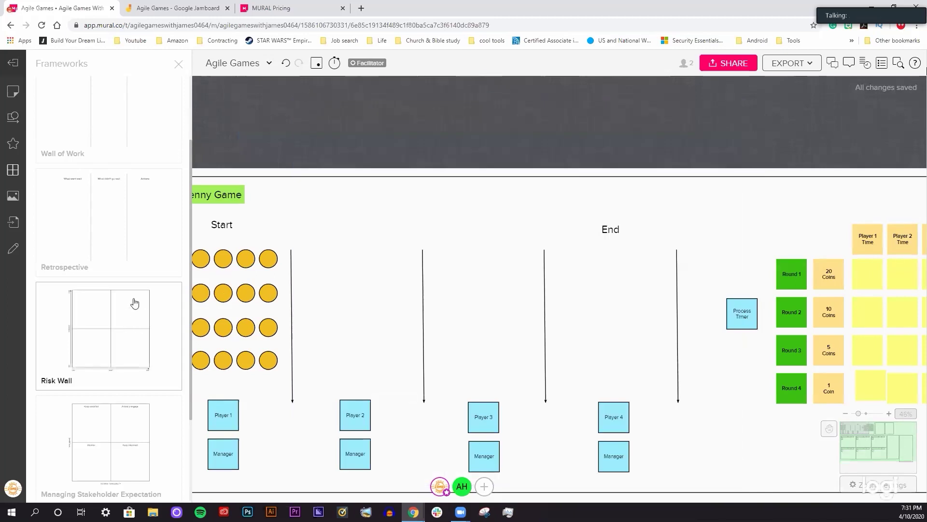
{"action": "scroll", "coordinate": [135, 303], "scroll_direction": "up", "scroll_amount": 1}
{"action": "scroll", "coordinate": [135, 303], "scroll_direction": "down", "scroll_amount": 3}
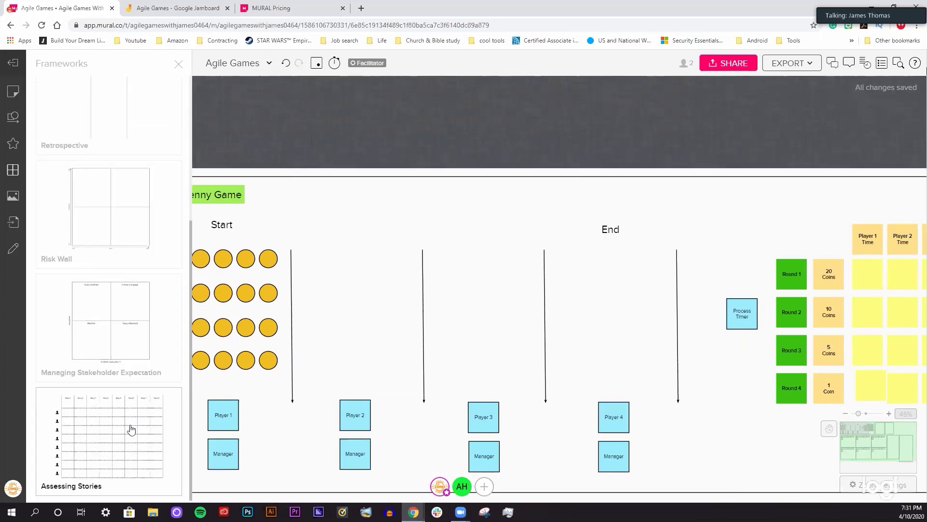
{"action": "scroll", "coordinate": [133, 367], "scroll_direction": "up", "scroll_amount": 5}
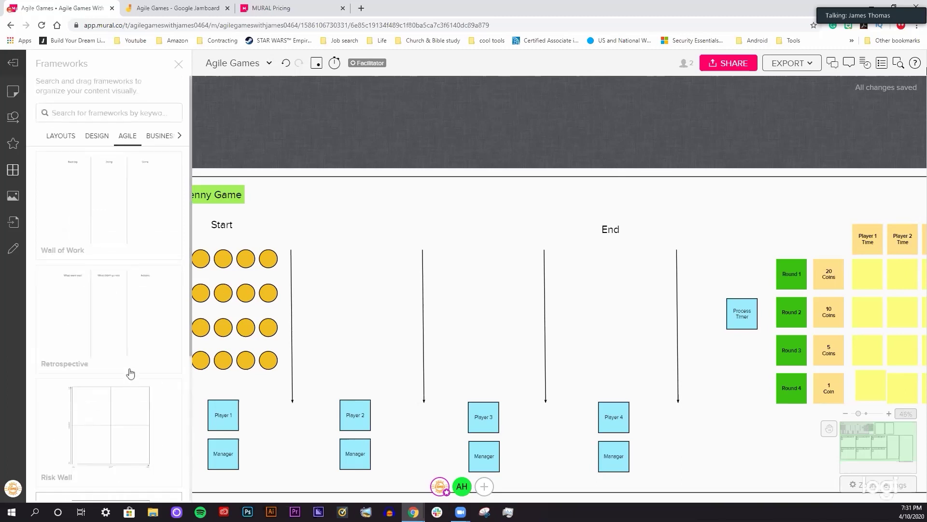
Browse the Business frameworks, then show the Calendars frameworks and zoom the canvas out
{"action": "left_click", "coordinate": [178, 137]}
{"action": "left_click", "coordinate": [111, 137]}
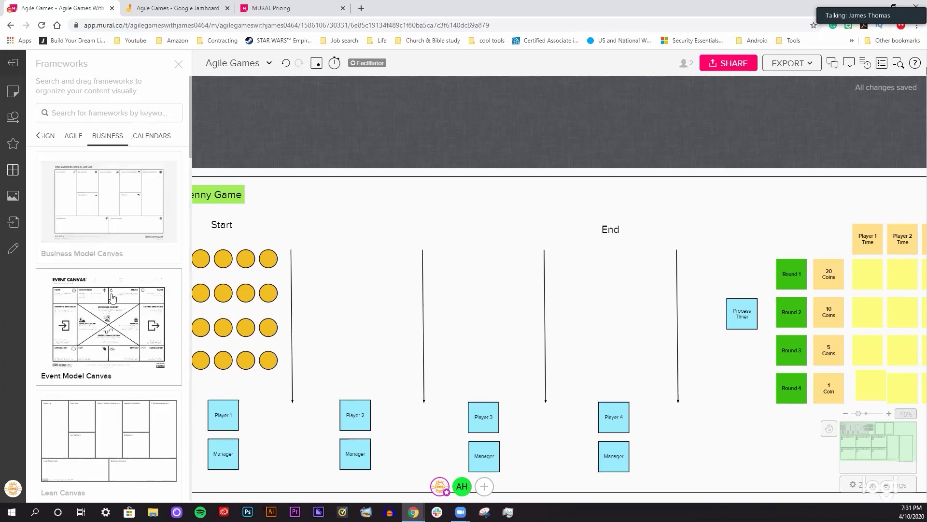
{"action": "scroll", "coordinate": [112, 290], "scroll_direction": "down", "scroll_amount": 3}
{"action": "scroll", "coordinate": [113, 298], "scroll_direction": "up", "scroll_amount": 1}
{"action": "scroll", "coordinate": [112, 298], "scroll_direction": "up", "scroll_amount": 4}
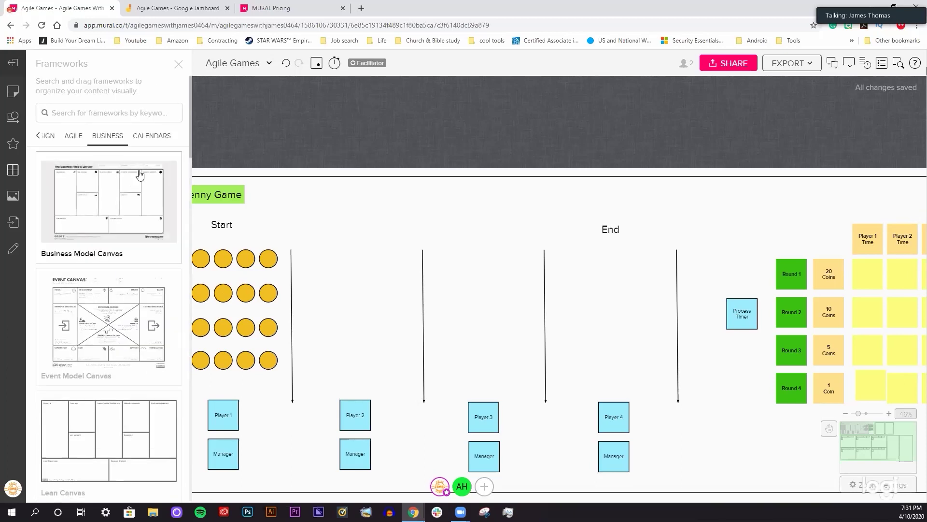
{"action": "left_click", "coordinate": [152, 140]}
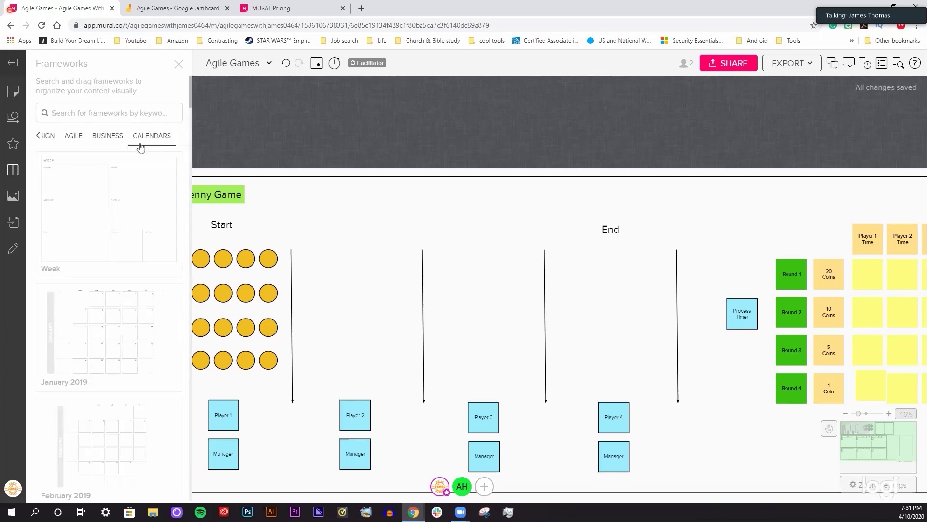
{"action": "left_click", "coordinate": [38, 136]}
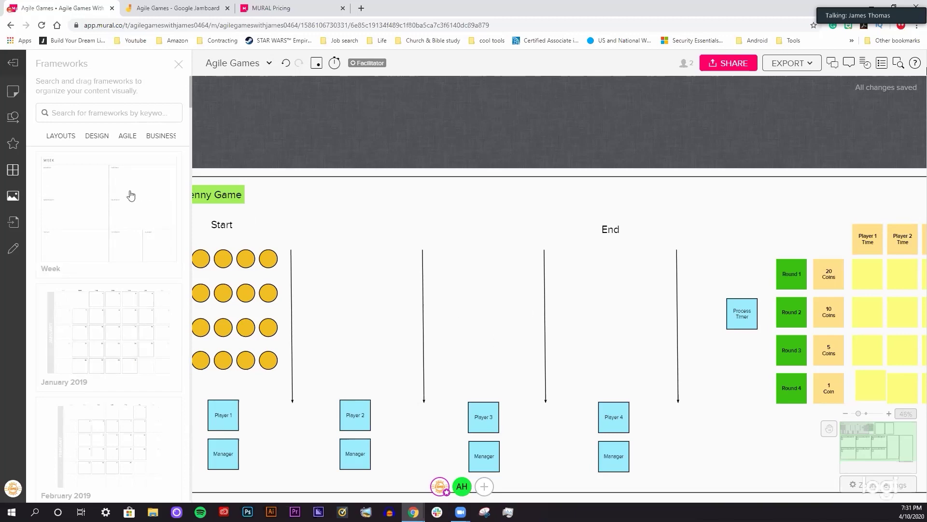
{"action": "scroll", "coordinate": [349, 284], "scroll_direction": "down", "scroll_amount": 5}
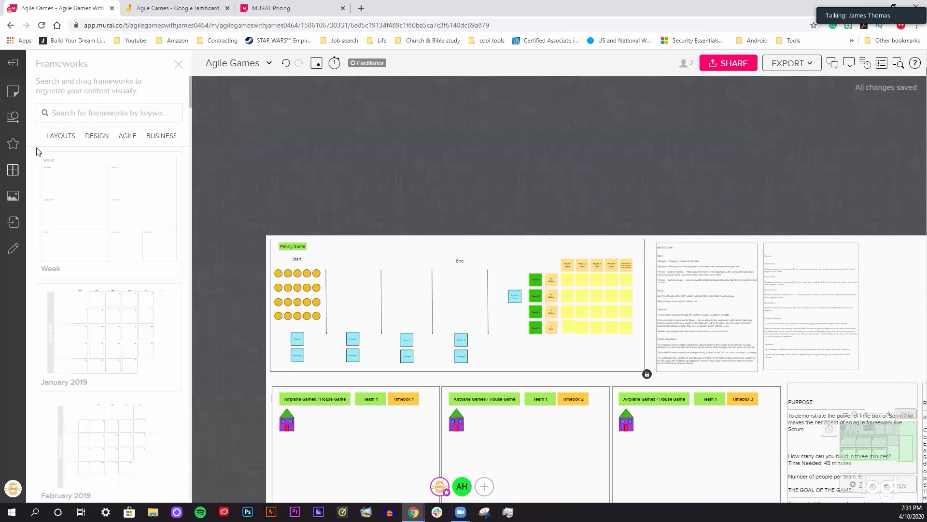
Search images for 'bell', place a bell picture on the Penny Game, delete it, and clear the search
{"action": "left_click", "coordinate": [52, 141]}
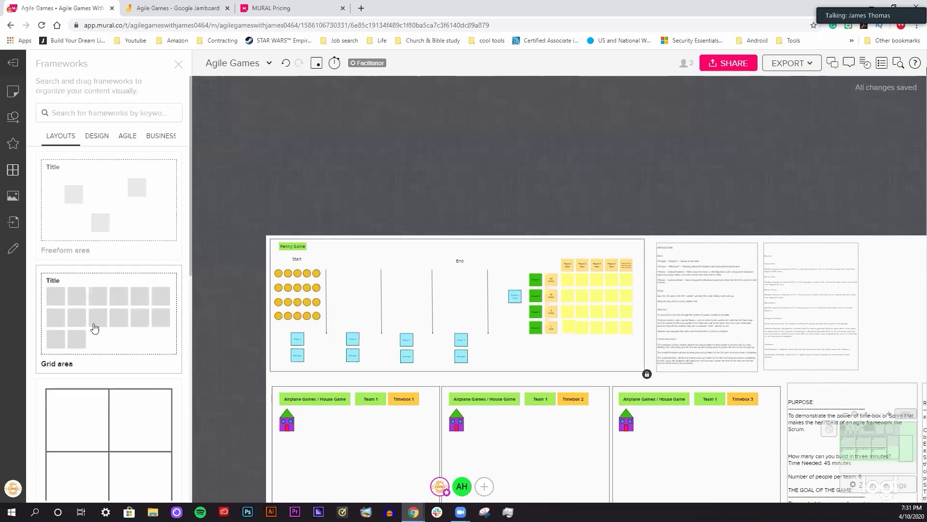
{"action": "left_click", "coordinate": [13, 196]}
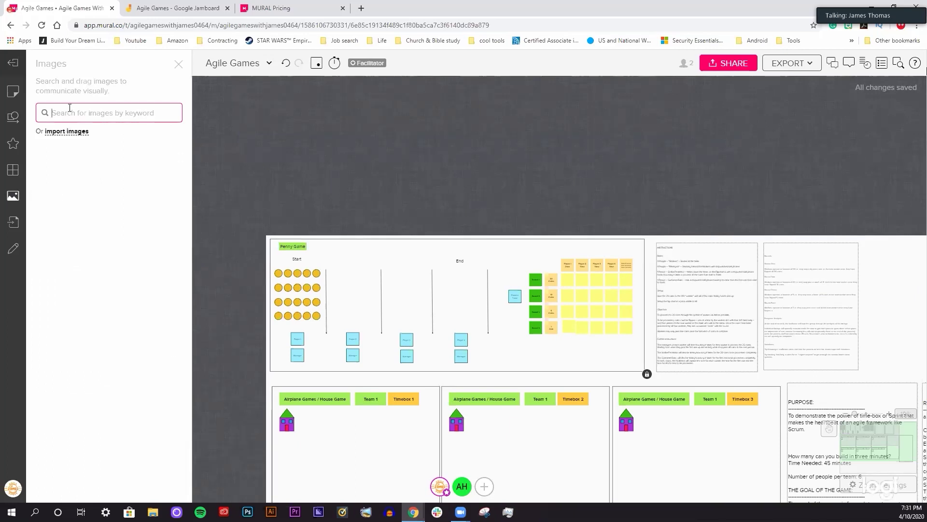
{"action": "type", "text": "bell"}
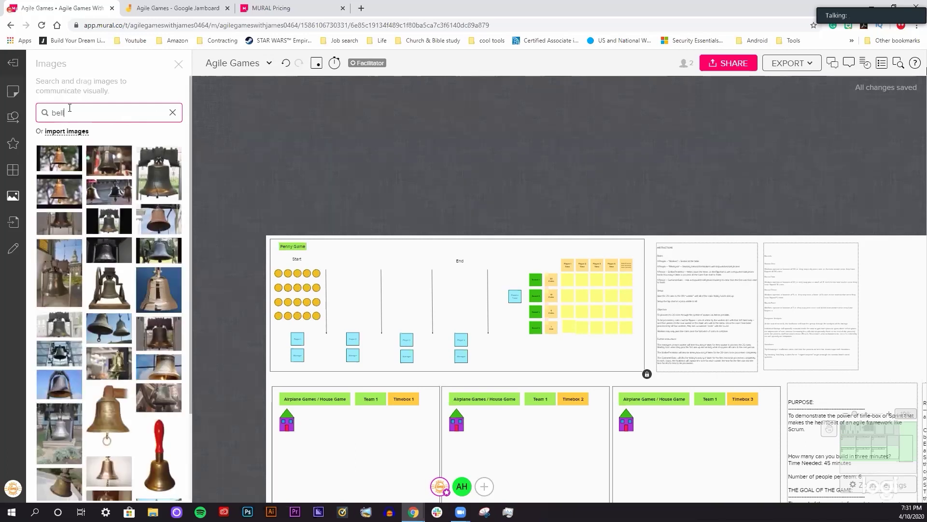
{"action": "left_click_drag", "start_coordinate": [109, 191], "coordinate": [382, 279]}
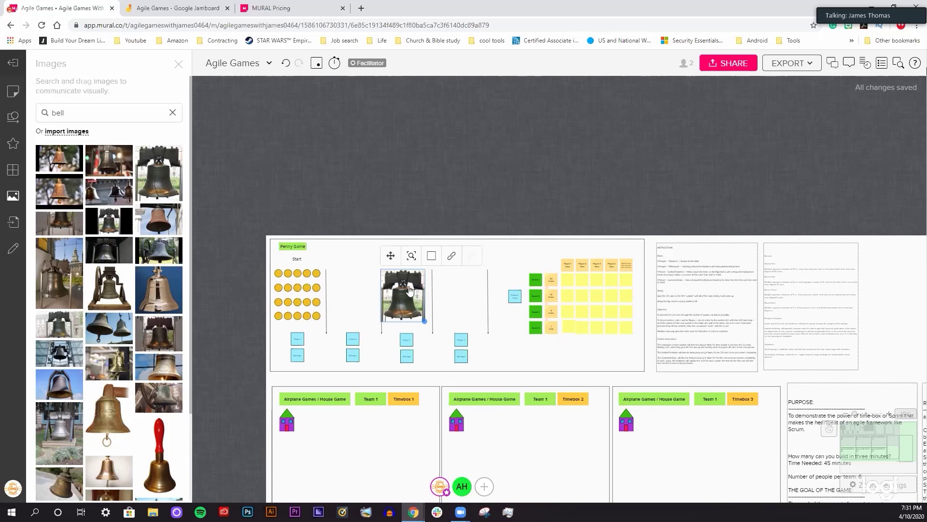
{"action": "key", "text": "Delete"}
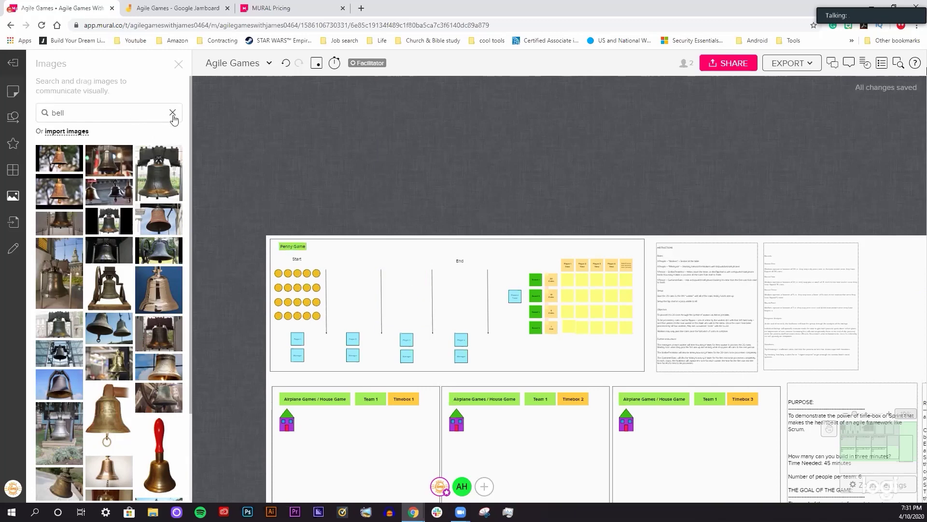
{"action": "left_click", "coordinate": [173, 116]}
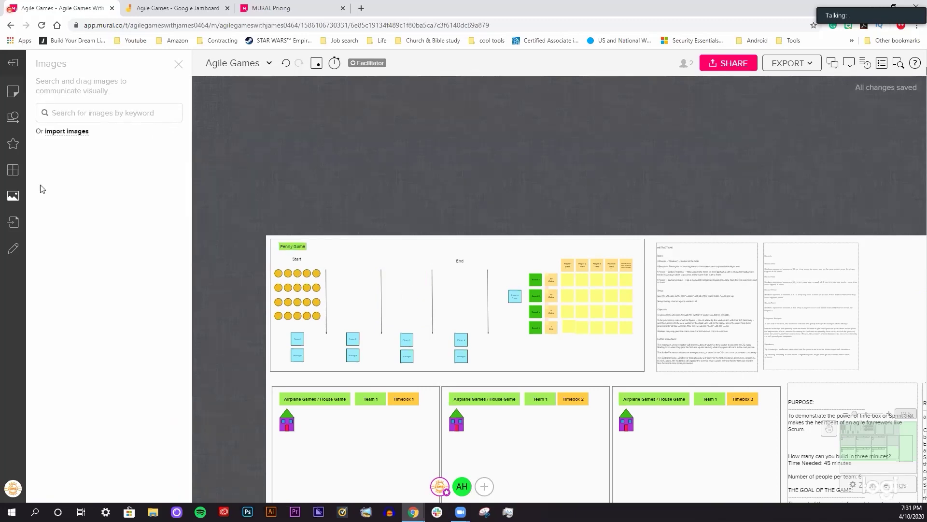
Open the Import files sources dialog, then close it
{"action": "left_click", "coordinate": [17, 226]}
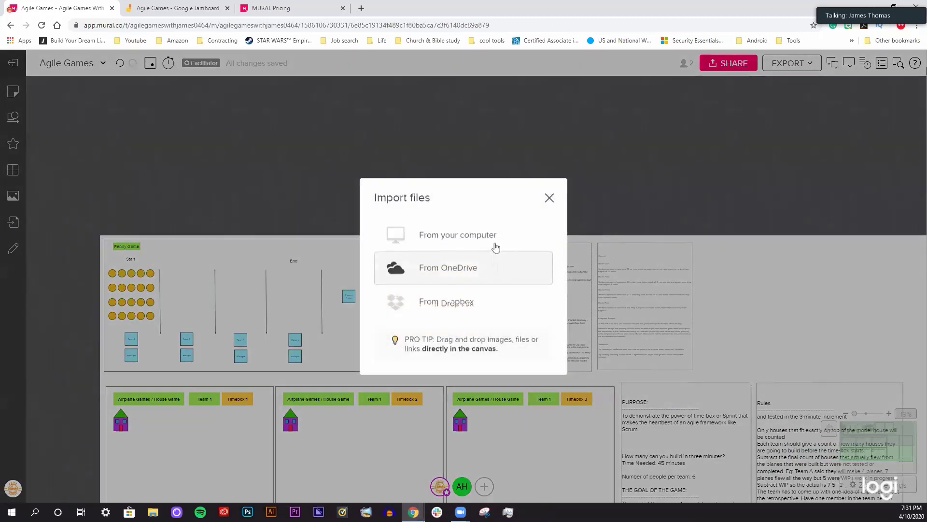
{"action": "left_click", "coordinate": [551, 200]}
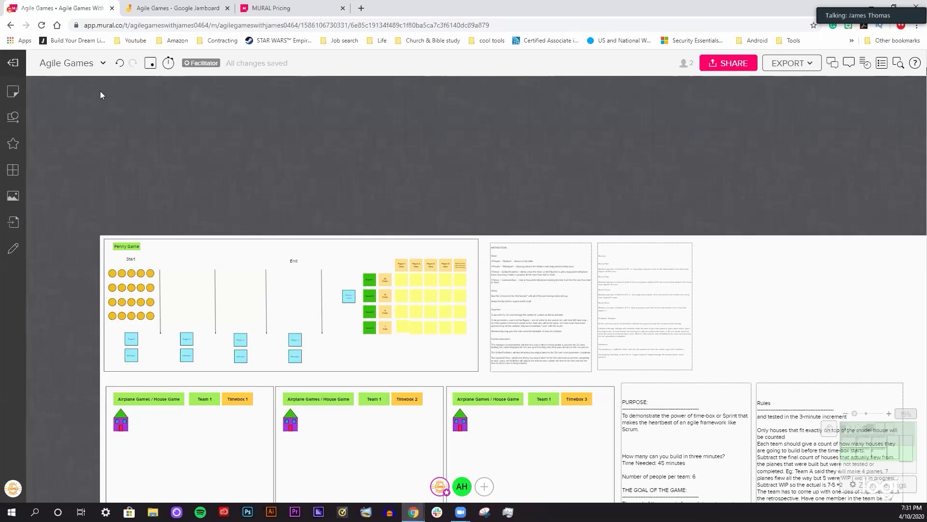
{"action": "scroll", "coordinate": [449, 276], "scroll_direction": "down", "scroll_amount": 3}
{"action": "scroll", "coordinate": [441, 276], "scroll_direction": "up", "scroll_amount": 5}
{"action": "scroll", "coordinate": [345, 258], "scroll_direction": "up", "scroll_amount": 2}
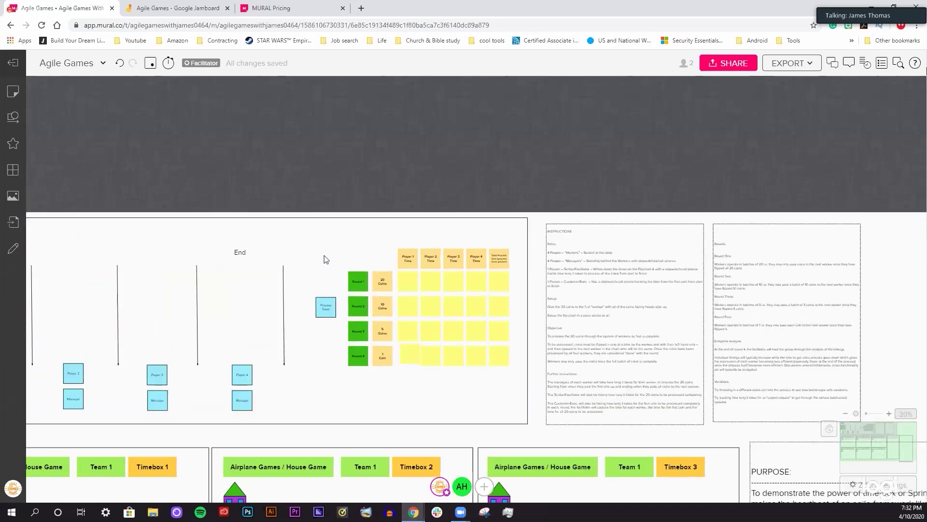
{"action": "scroll", "coordinate": [482, 182], "scroll_direction": "left", "scroll_amount": 3}
{"action": "scroll", "coordinate": [508, 145], "scroll_direction": "down", "scroll_amount": 3}
{"action": "scroll", "coordinate": [508, 144], "scroll_direction": "left", "scroll_amount": 2}
{"action": "scroll", "coordinate": [508, 145], "scroll_direction": "up", "scroll_amount": 1}
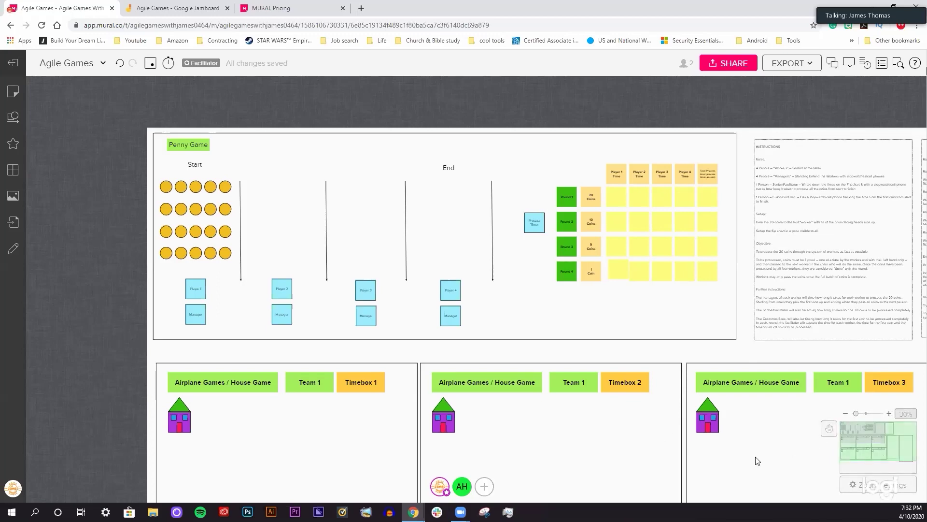
{"action": "scroll", "coordinate": [746, 460], "scroll_direction": "right", "scroll_amount": 10}
{"action": "scroll", "coordinate": [746, 460], "scroll_direction": "down", "scroll_amount": 5}
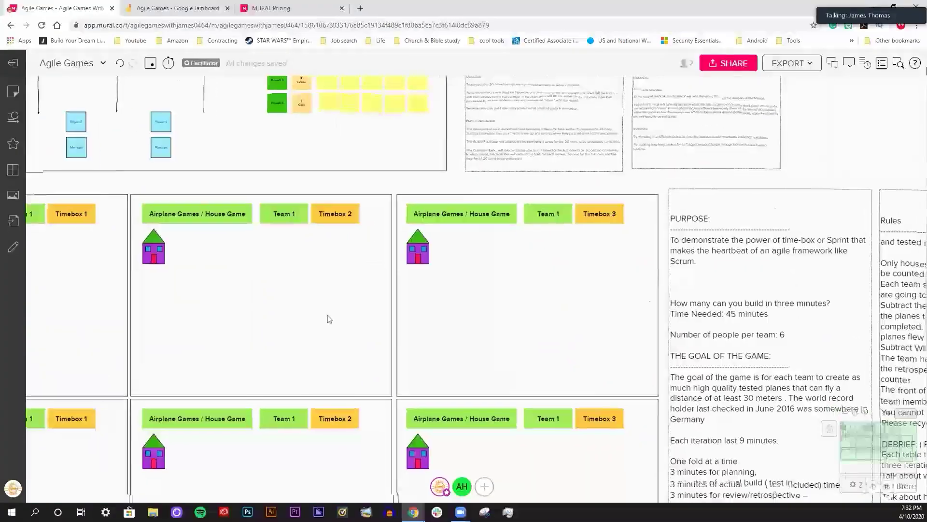
{"action": "scroll", "coordinate": [699, 266], "scroll_direction": "left", "scroll_amount": 10}
{"action": "scroll", "coordinate": [699, 266], "scroll_direction": "up", "scroll_amount": 5}
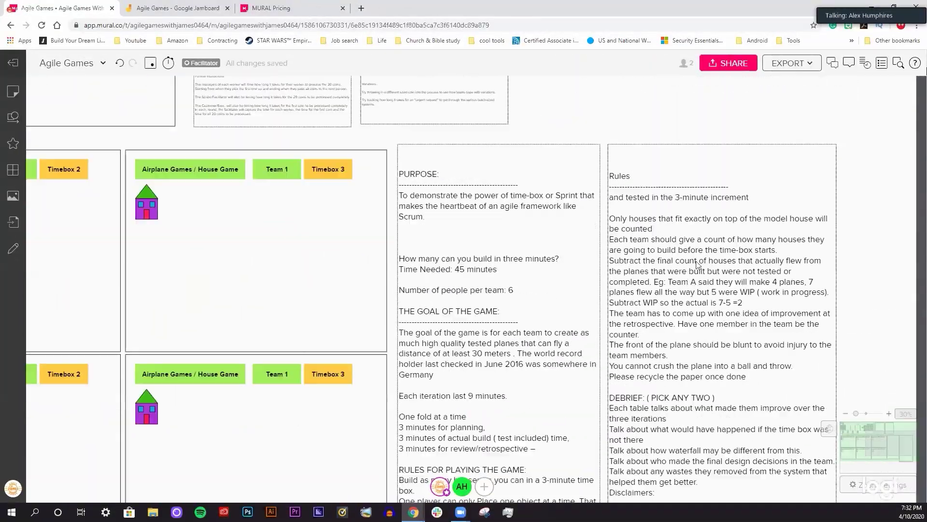
{"action": "scroll", "coordinate": [647, 385], "scroll_direction": "down", "scroll_amount": 5}
{"action": "scroll", "coordinate": [648, 385], "scroll_direction": "right", "scroll_amount": 5}
{"action": "scroll", "coordinate": [542, 269], "scroll_direction": "up", "scroll_amount": 5}
{"action": "scroll", "coordinate": [364, 219], "scroll_direction": "down", "scroll_amount": 3}
{"action": "scroll", "coordinate": [596, 433], "scroll_direction": "right", "scroll_amount": 5}
{"action": "scroll", "coordinate": [596, 433], "scroll_direction": "up", "scroll_amount": 3}
{"action": "scroll", "coordinate": [708, 410], "scroll_direction": "up", "scroll_amount": 3}
{"action": "scroll", "coordinate": [709, 410], "scroll_direction": "left", "scroll_amount": 3}
{"action": "scroll", "coordinate": [628, 387], "scroll_direction": "down", "scroll_amount": 5}
{"action": "scroll", "coordinate": [579, 373], "scroll_direction": "up", "scroll_amount": 3}
{"action": "scroll", "coordinate": [579, 373], "scroll_direction": "left", "scroll_amount": 2}
{"action": "scroll", "coordinate": [580, 373], "scroll_direction": "left", "scroll_amount": 3}
{"action": "scroll", "coordinate": [623, 406], "scroll_direction": "left", "scroll_amount": 2}
{"action": "scroll", "coordinate": [664, 437], "scroll_direction": "right", "scroll_amount": 3}
{"action": "scroll", "coordinate": [664, 437], "scroll_direction": "down", "scroll_amount": 2}
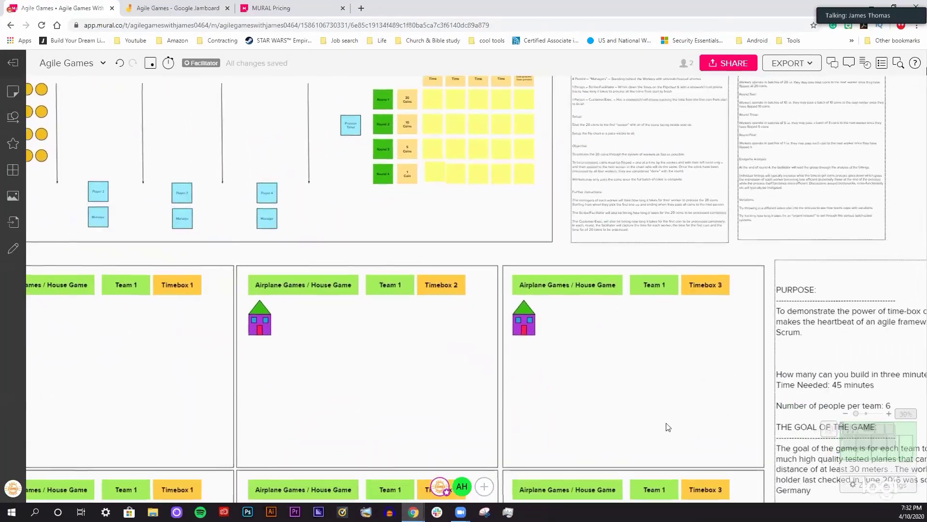
{"action": "scroll", "coordinate": [674, 439], "scroll_direction": "up", "scroll_amount": 3}
{"action": "scroll", "coordinate": [674, 439], "scroll_direction": "left", "scroll_amount": 3}
{"action": "scroll", "coordinate": [674, 439], "scroll_direction": "up", "scroll_amount": 1}
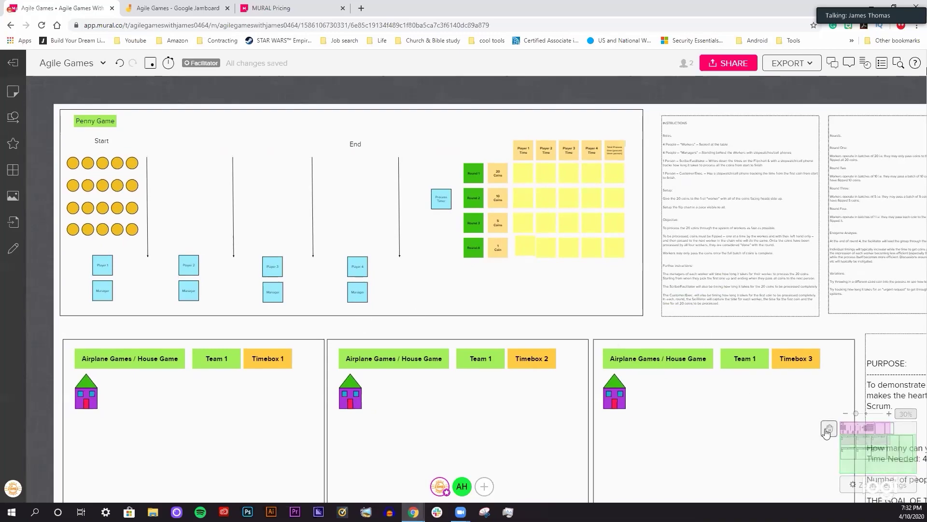
{"action": "scroll", "coordinate": [690, 237], "scroll_direction": "right", "scroll_amount": 3}
{"action": "scroll", "coordinate": [667, 352], "scroll_direction": "down", "scroll_amount": 2}
{"action": "scroll", "coordinate": [666, 352], "scroll_direction": "left", "scroll_amount": 2}
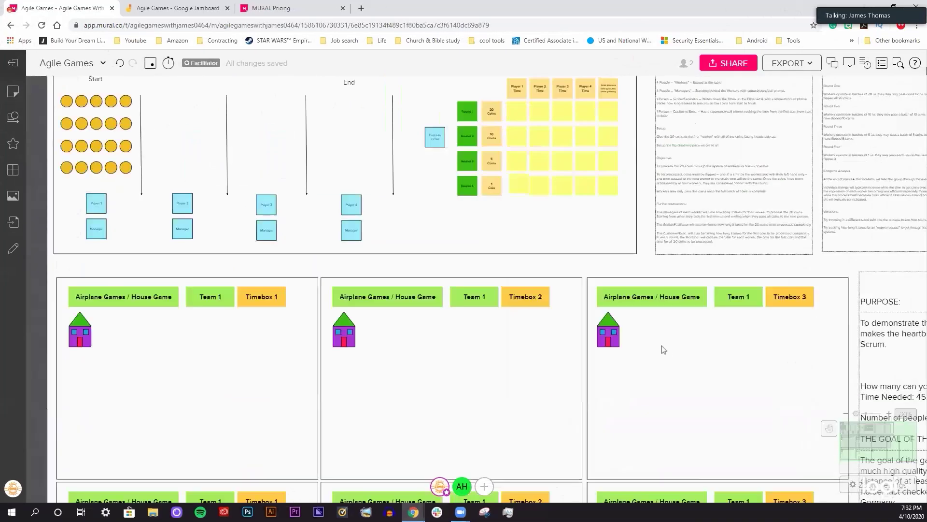
{"action": "scroll", "coordinate": [773, 396], "scroll_direction": "down", "scroll_amount": 1}
{"action": "left_click", "coordinate": [829, 429]}
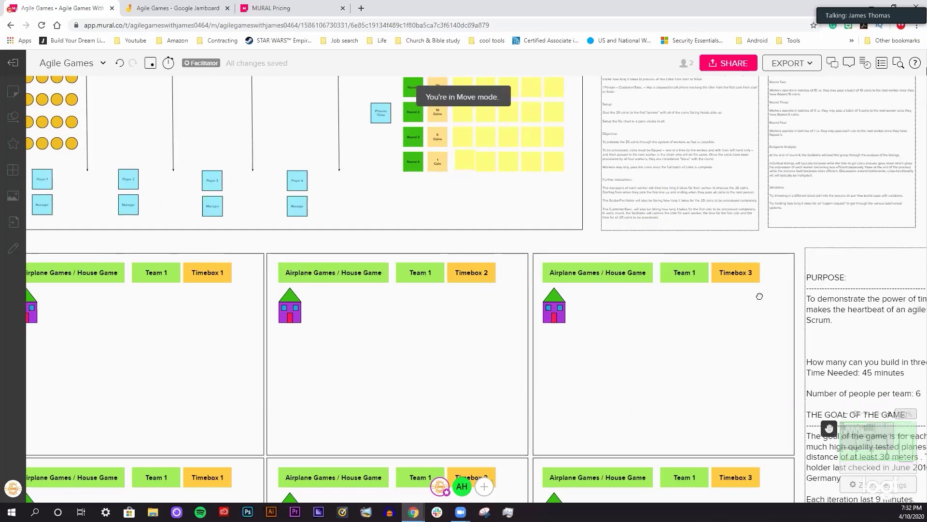
{"action": "scroll", "coordinate": [528, 241], "scroll_direction": "right", "scroll_amount": 5}
{"action": "scroll", "coordinate": [527, 240], "scroll_direction": "down", "scroll_amount": 2}
{"action": "scroll", "coordinate": [528, 240], "scroll_direction": "left", "scroll_amount": 4}
{"action": "scroll", "coordinate": [528, 240], "scroll_direction": "up", "scroll_amount": 2}
{"action": "scroll", "coordinate": [528, 240], "scroll_direction": "right", "scroll_amount": 3}
{"action": "scroll", "coordinate": [527, 241], "scroll_direction": "up", "scroll_amount": 4}
{"action": "scroll", "coordinate": [528, 240], "scroll_direction": "left", "scroll_amount": 6}
{"action": "scroll", "coordinate": [527, 240], "scroll_direction": "down", "scroll_amount": 3}
{"action": "scroll", "coordinate": [527, 240], "scroll_direction": "right", "scroll_amount": 6}
{"action": "left_click", "coordinate": [829, 428]}
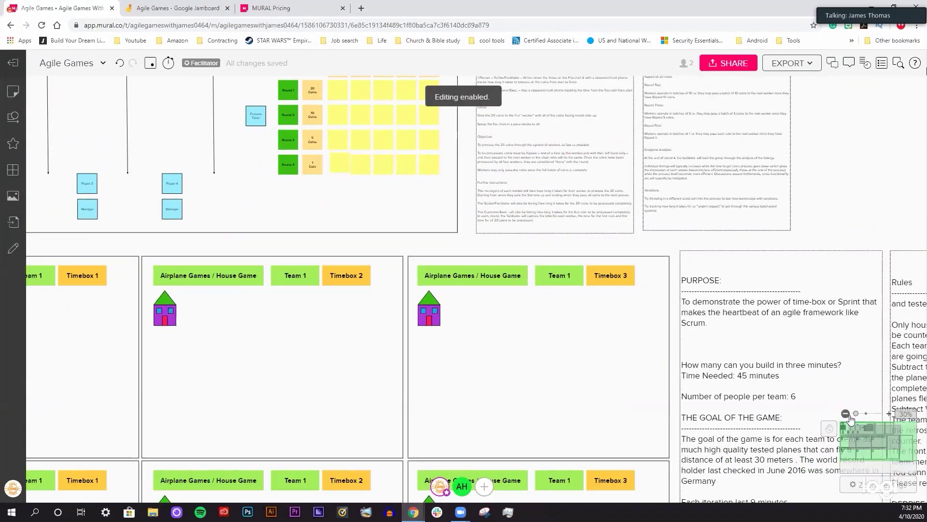
{"action": "left_click_drag", "start_coordinate": [858, 414], "coordinate": [836, 415]}
{"action": "scroll", "coordinate": [666, 394], "scroll_direction": "down", "scroll_amount": 3}
{"action": "scroll", "coordinate": [820, 462], "scroll_direction": "up", "scroll_amount": 2}
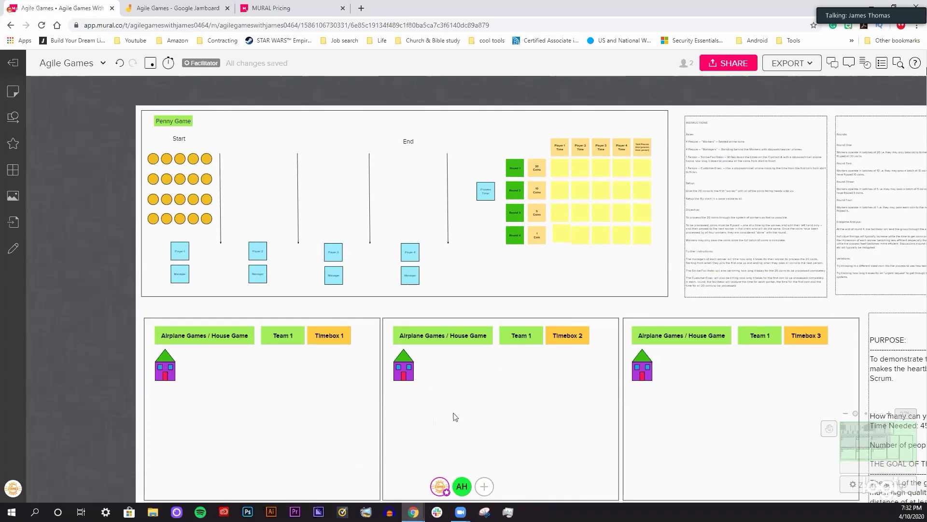
{"action": "scroll", "coordinate": [422, 346], "scroll_direction": "right", "scroll_amount": 4}
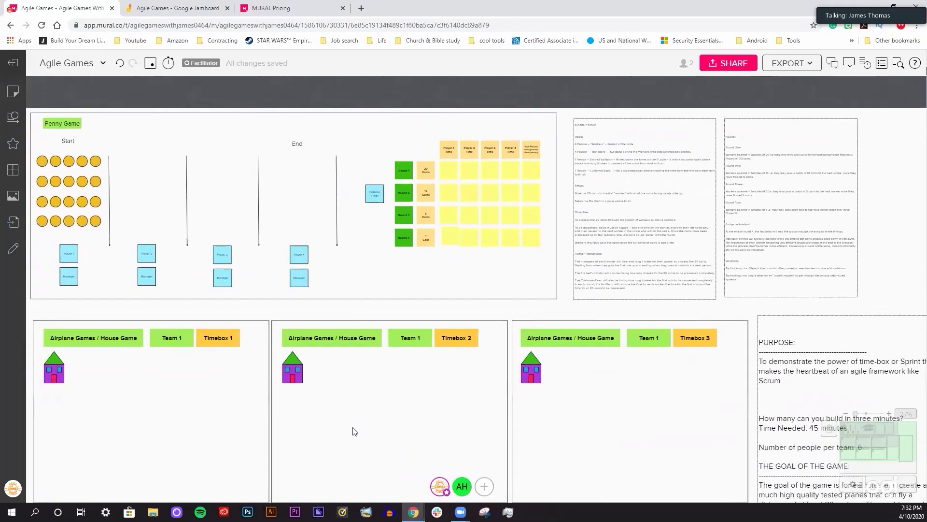
{"action": "scroll", "coordinate": [355, 431], "scroll_direction": "left", "scroll_amount": 1}
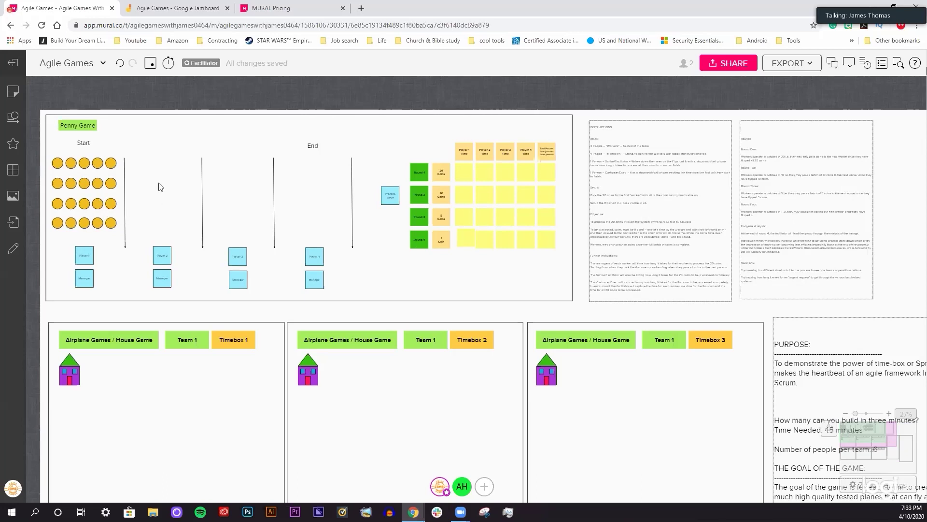
{"action": "left_click", "coordinate": [58, 164]}
{"action": "left_click", "coordinate": [71, 163]}
{"action": "left_click", "coordinate": [84, 163]}
{"action": "left_click", "coordinate": [98, 163]}
{"action": "left_click", "coordinate": [109, 164]}
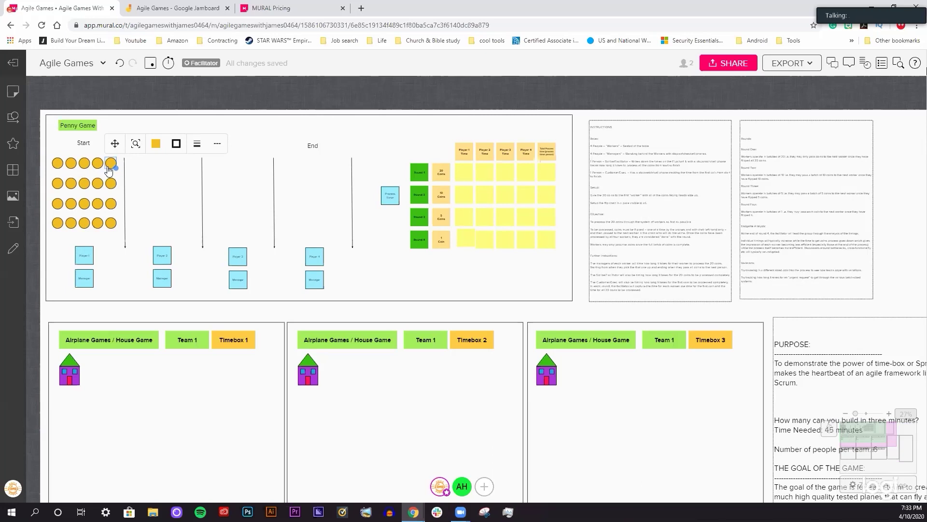
{"action": "left_click", "coordinate": [91, 257]}
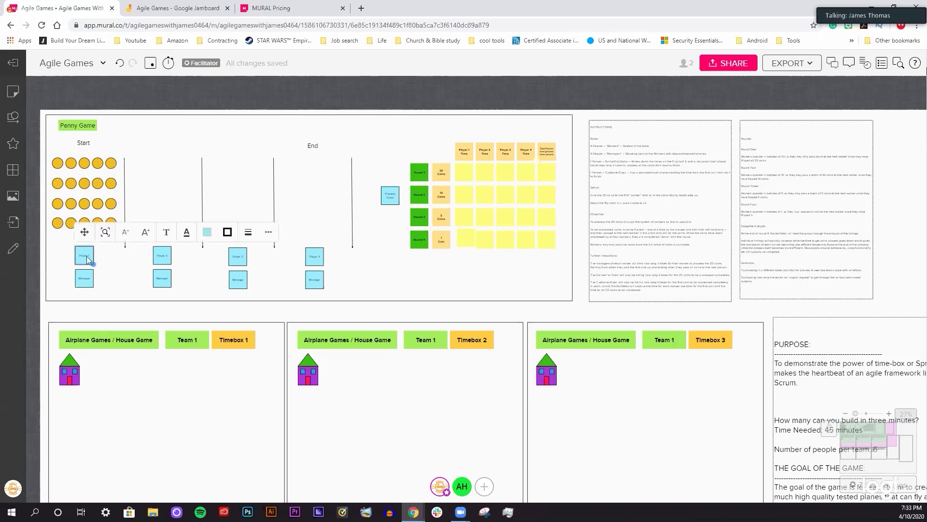
{"action": "left_click", "coordinate": [155, 258]}
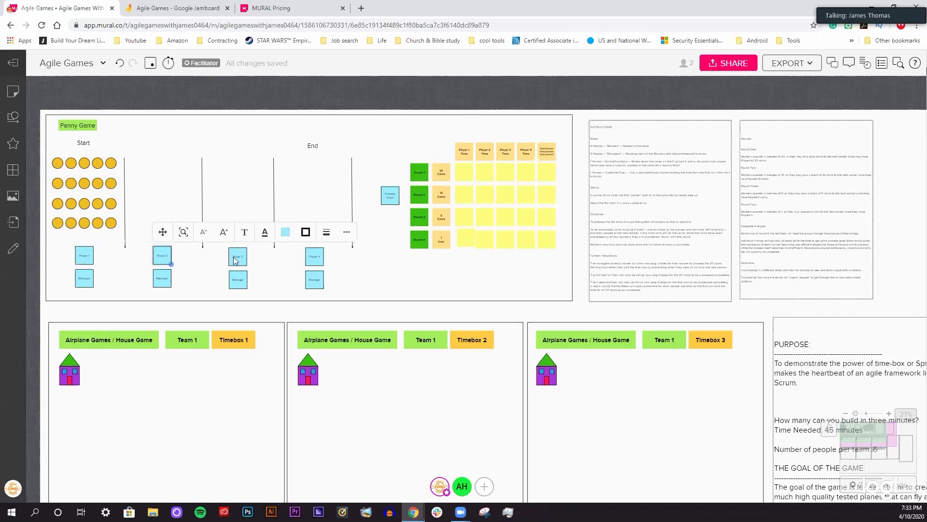
{"action": "left_click", "coordinate": [234, 258]}
{"action": "left_click", "coordinate": [314, 260]}
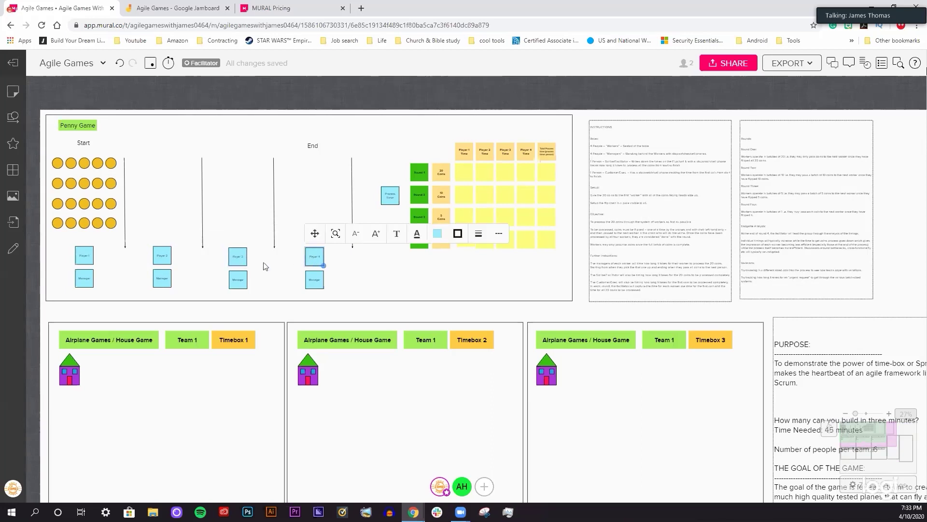
{"action": "left_click", "coordinate": [84, 282]}
{"action": "left_click", "coordinate": [161, 280]}
{"action": "left_click", "coordinate": [237, 282]}
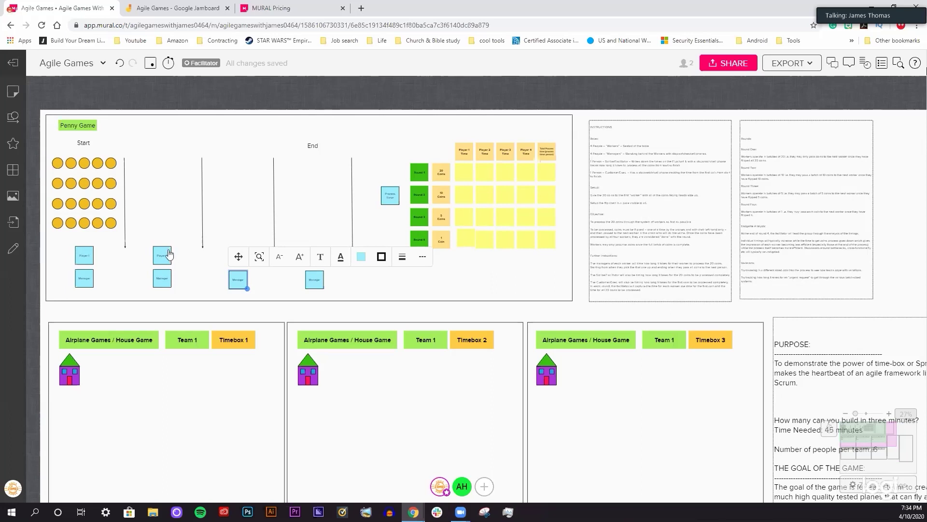
{"action": "left_click", "coordinate": [387, 203]}
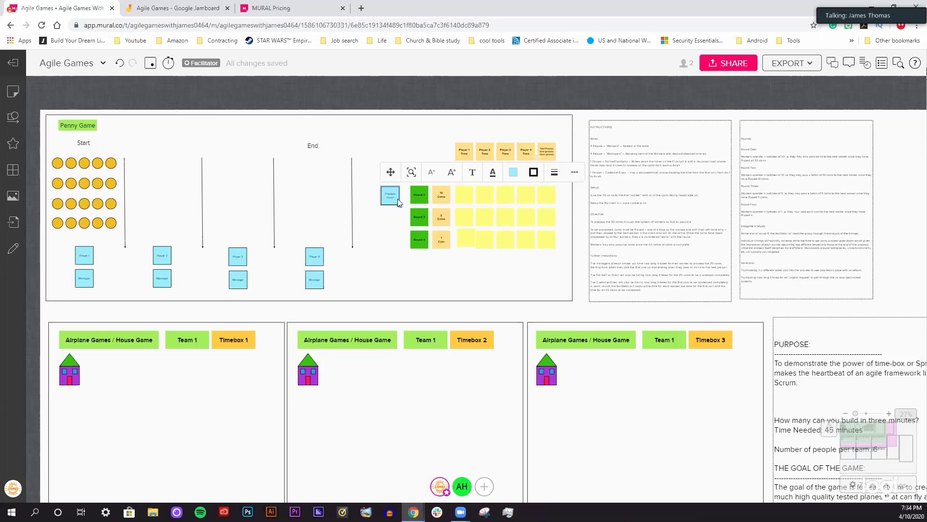
Select the Round 1 and Round 2 time notes and the Process Timer note, zooming out on the Penny Game
{"action": "scroll", "coordinate": [399, 202], "scroll_direction": "up", "scroll_amount": 4}
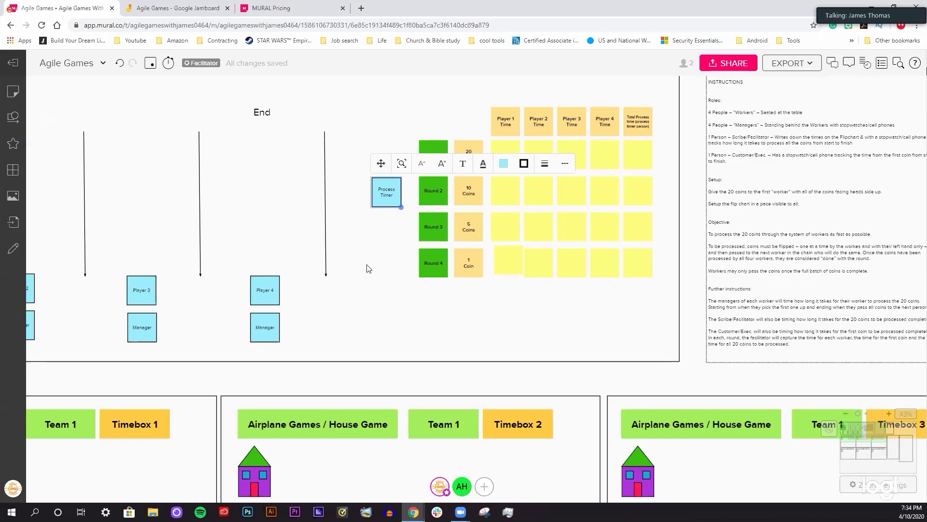
{"action": "left_click", "coordinate": [512, 151]}
{"action": "left_click", "coordinate": [547, 152]}
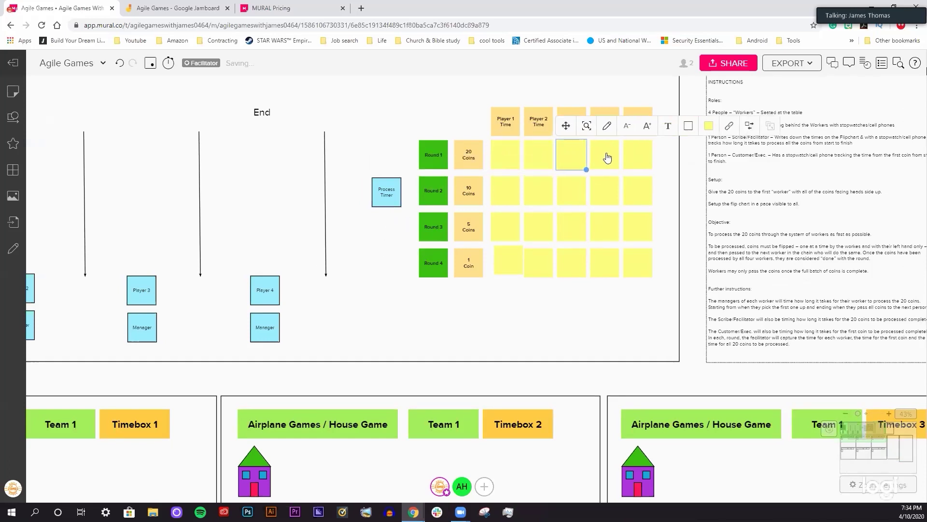
{"action": "left_click", "coordinate": [595, 153]}
{"action": "left_click", "coordinate": [632, 157]}
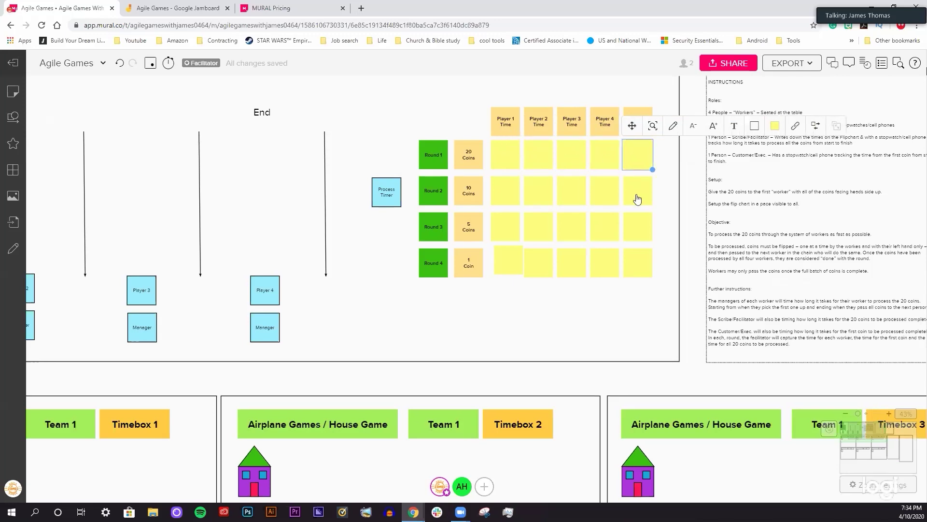
{"action": "left_click", "coordinate": [513, 192]}
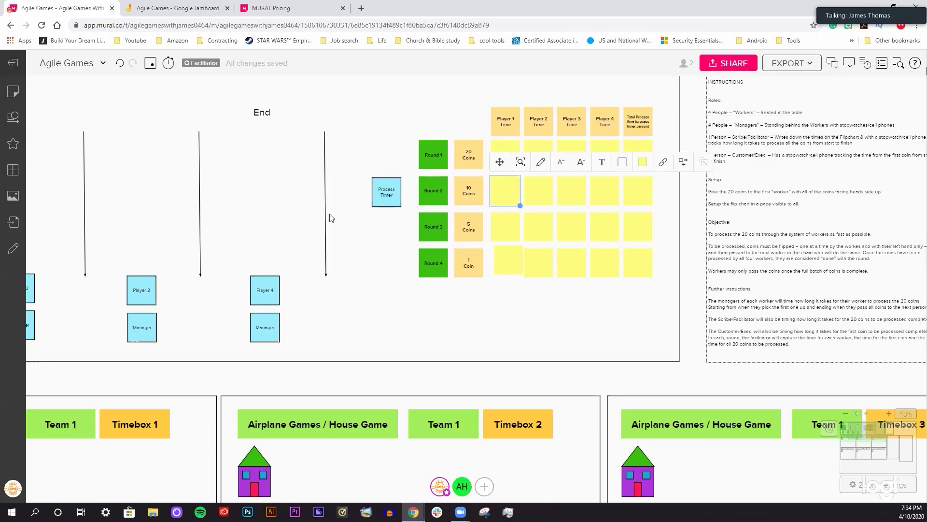
{"action": "scroll", "coordinate": [379, 215], "scroll_direction": "down", "scroll_amount": 2}
{"action": "scroll", "coordinate": [378, 215], "scroll_direction": "down", "scroll_amount": 1}
{"action": "left_click", "coordinate": [379, 205]}
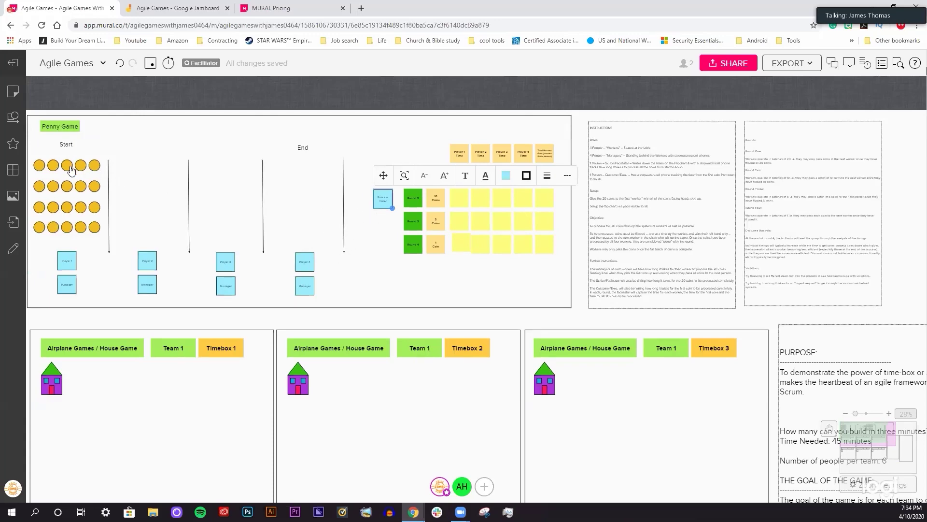
Pan and zoom to about 39% to frame the Penny Game Start coins and lanes, then select the first coin
{"action": "scroll", "coordinate": [111, 202], "scroll_direction": "down", "scroll_amount": 3}
{"action": "scroll", "coordinate": [126, 194], "scroll_direction": "up", "scroll_amount": 3}
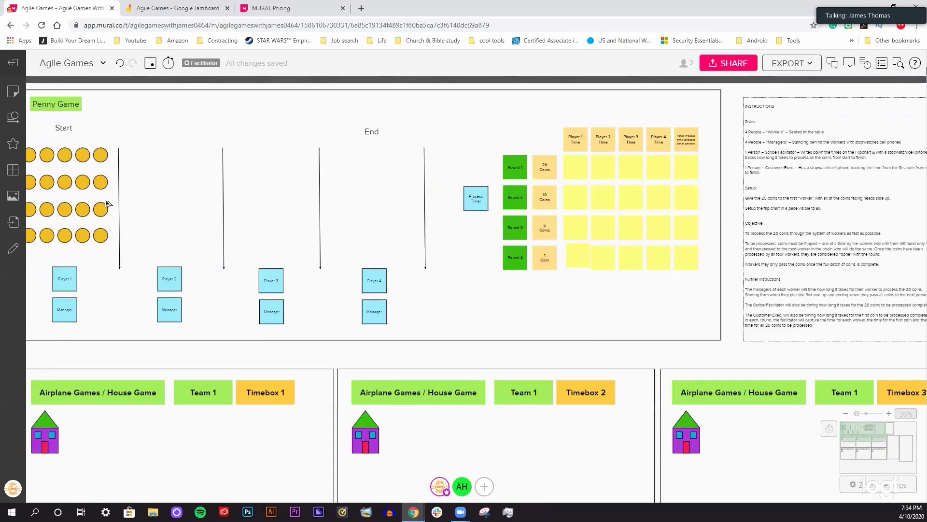
{"action": "left_click", "coordinate": [140, 185]}
{"action": "left_click_drag", "start_coordinate": [140, 185], "coordinate": [268, 204]}
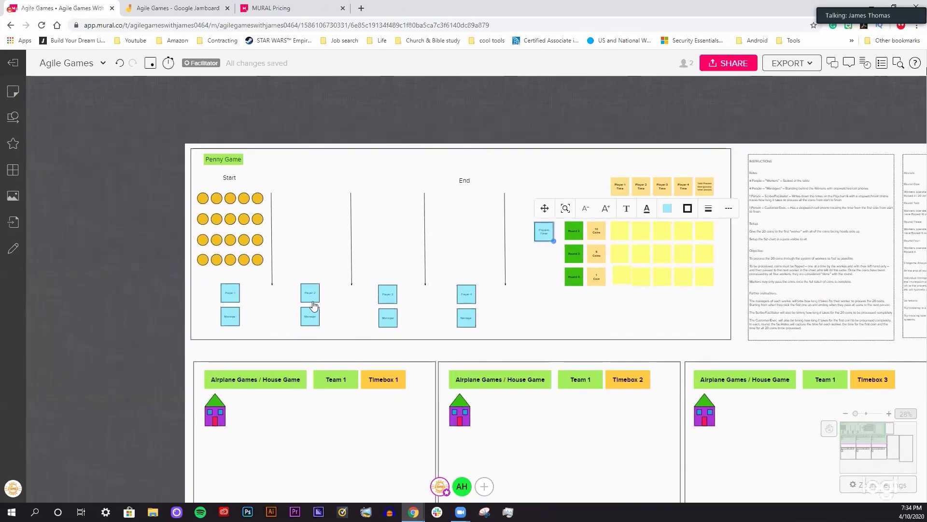
{"action": "scroll", "coordinate": [268, 208], "scroll_direction": "up", "scroll_amount": 3}
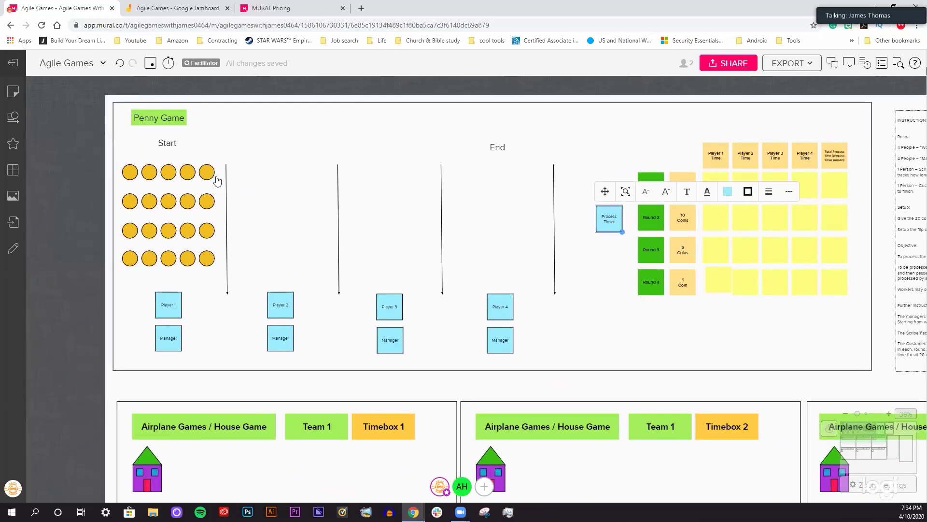
{"action": "left_click", "coordinate": [131, 173]}
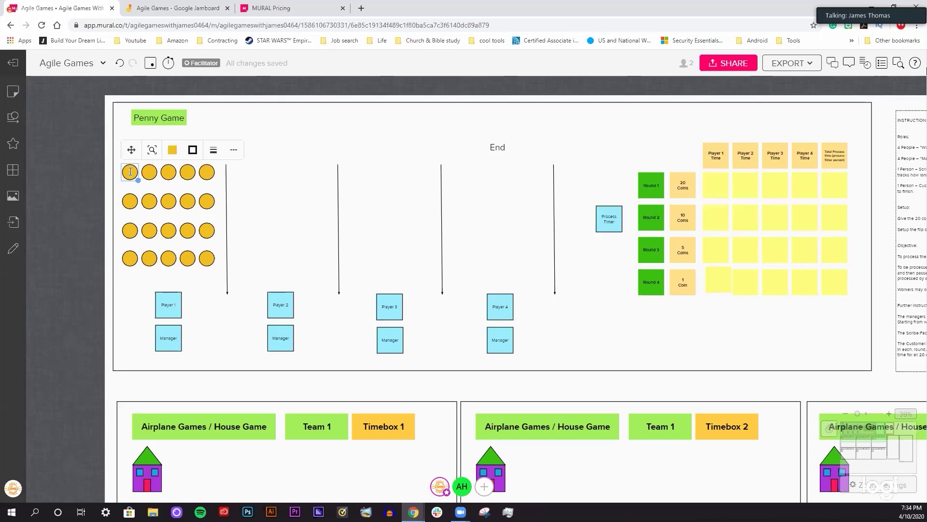
Turn two Start coins light purple and move each past the first divider
{"action": "left_click", "coordinate": [173, 150]}
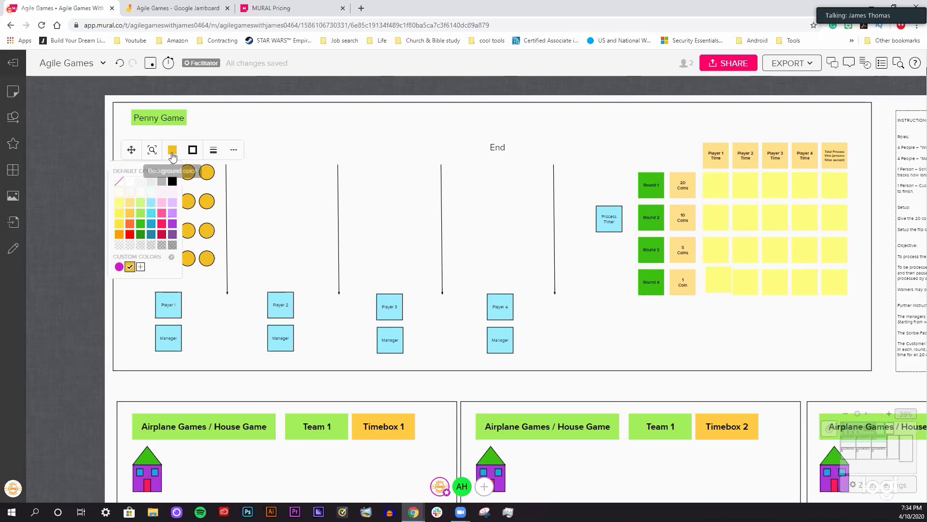
{"action": "left_click", "coordinate": [173, 213]}
{"action": "left_click_drag", "start_coordinate": [130, 155], "coordinate": [239, 165]}
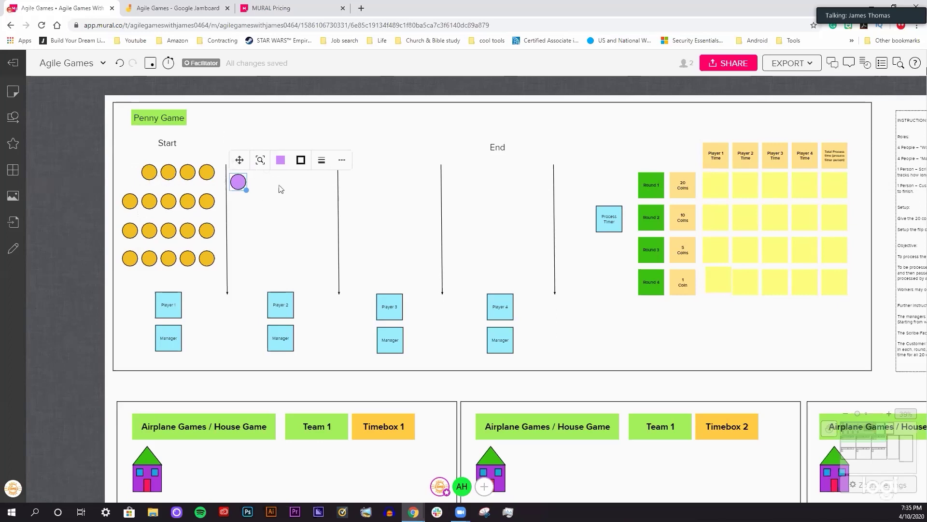
{"action": "left_click", "coordinate": [149, 171]}
{"action": "left_click", "coordinate": [192, 152]}
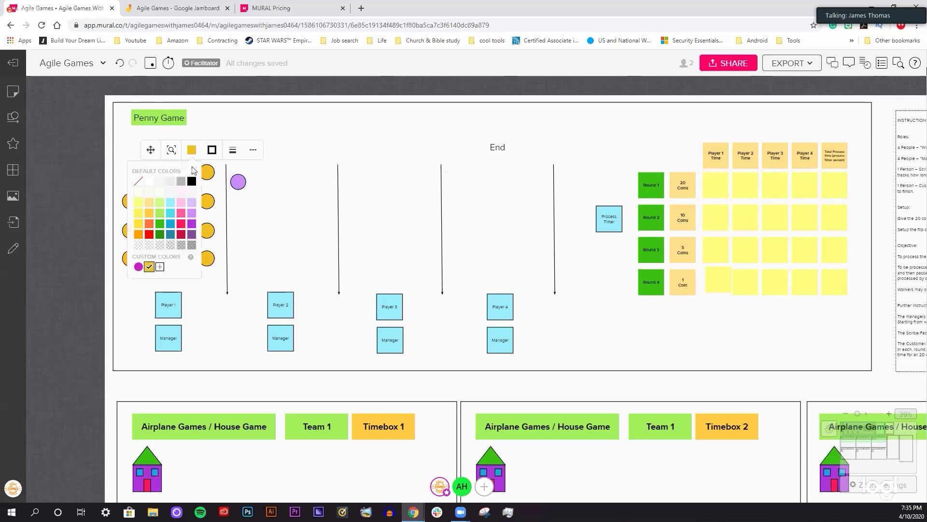
{"action": "left_click", "coordinate": [192, 215]}
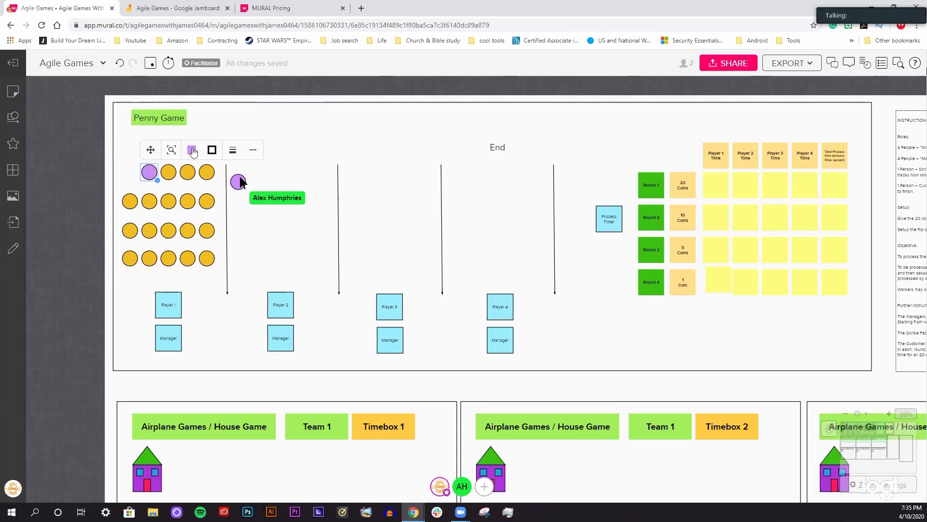
{"action": "left_click_drag", "start_coordinate": [167, 163], "coordinate": [242, 158]}
Turn the next gold Start coin pink
{"action": "left_click", "coordinate": [169, 173]}
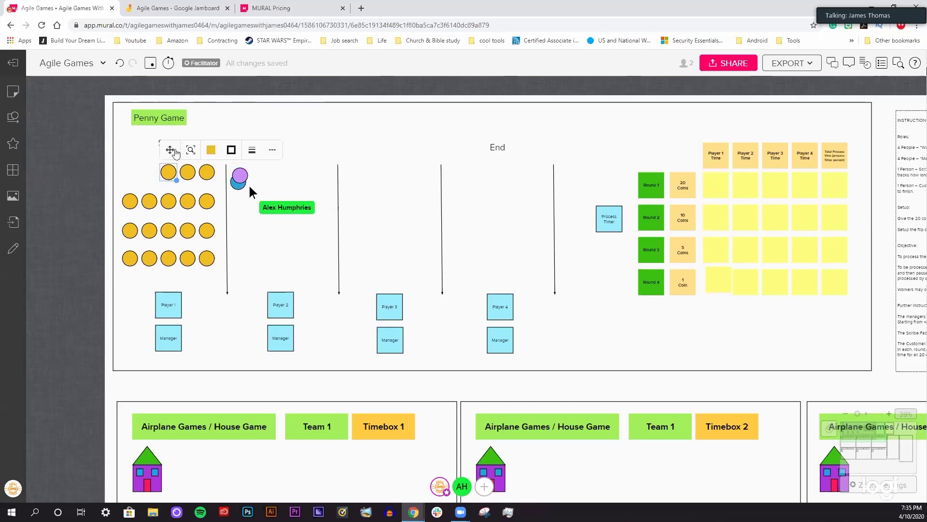
{"action": "left_click", "coordinate": [211, 150]}
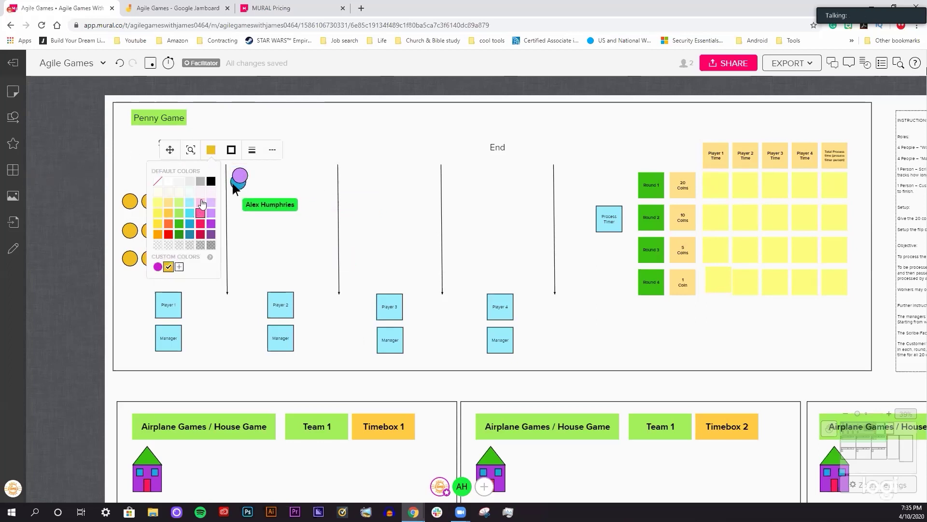
{"action": "left_click", "coordinate": [201, 203]}
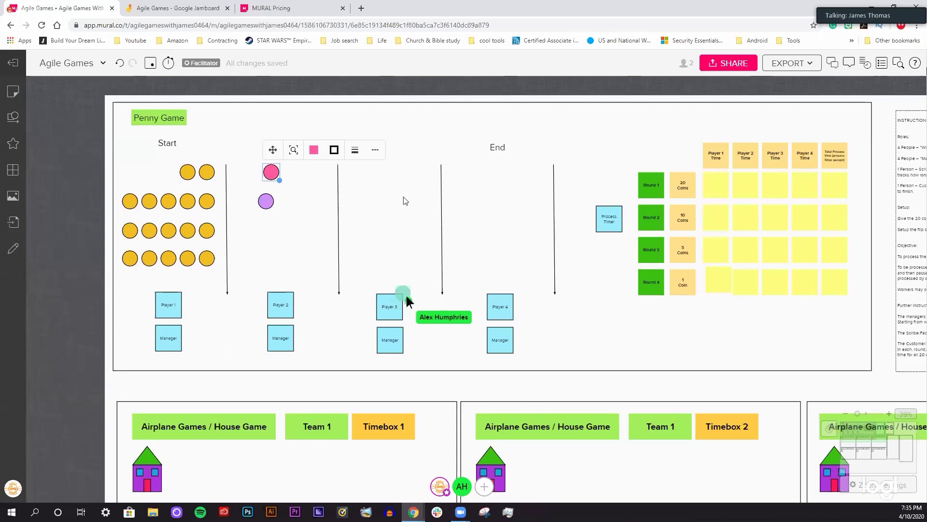
Turn another Start coin red and place it beside the pink coin
{"action": "left_click", "coordinate": [188, 174]}
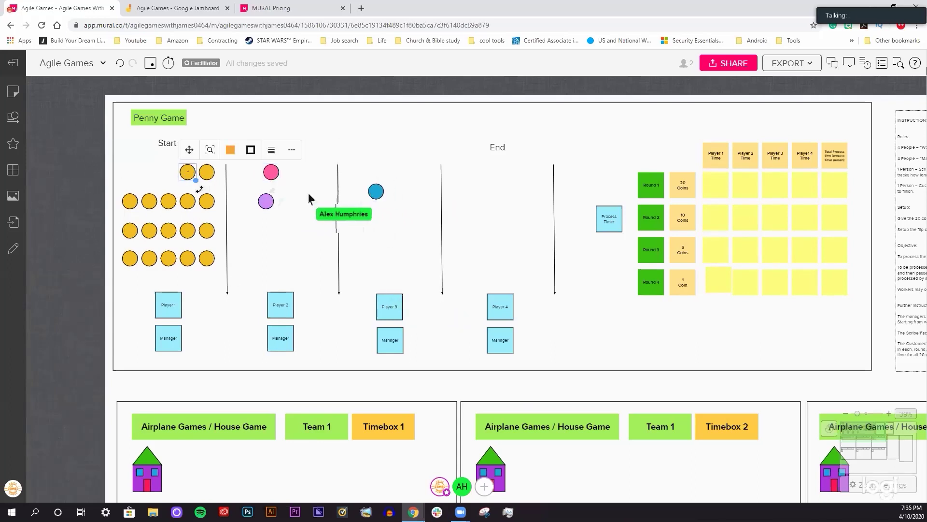
{"action": "left_click", "coordinate": [231, 150]}
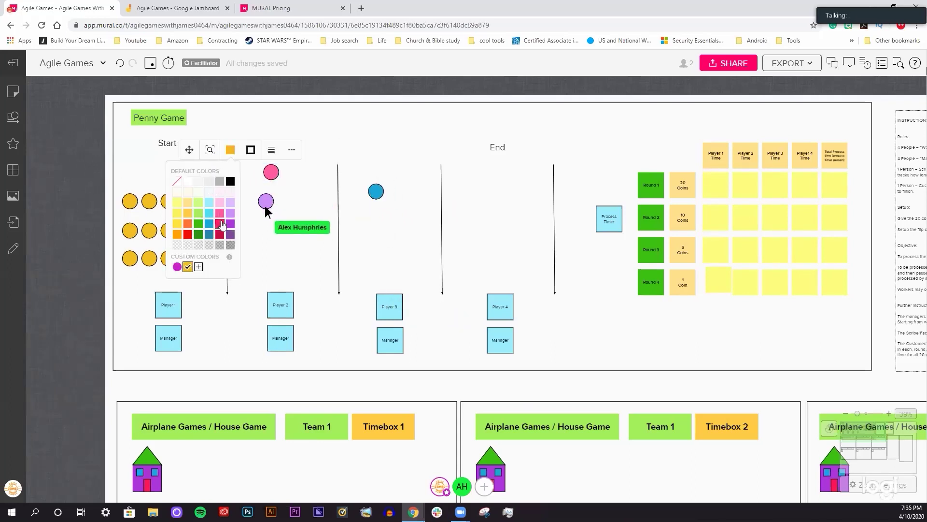
{"action": "left_click", "coordinate": [220, 222]}
{"action": "left_click_drag", "start_coordinate": [186, 172], "coordinate": [251, 181]}
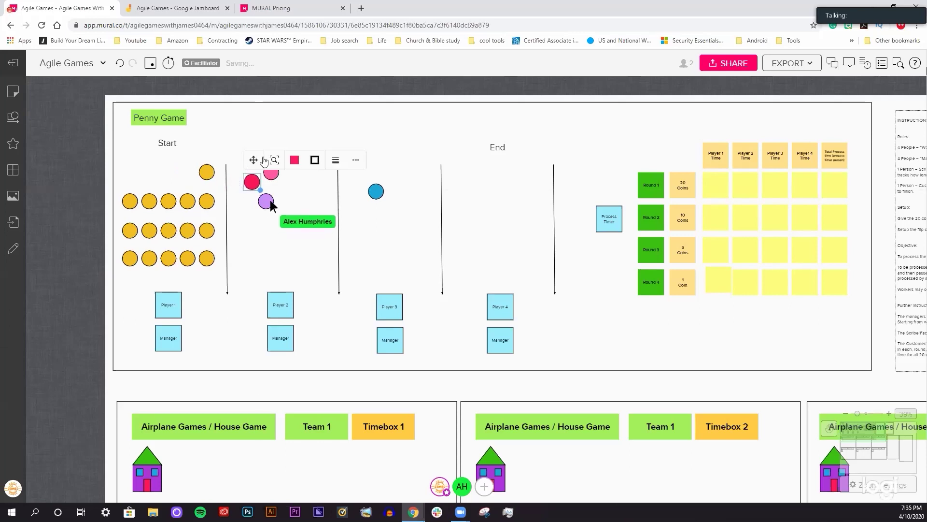
Move the top yellow Start coin onto the pink coin without recolouring it
{"action": "left_click", "coordinate": [207, 172]}
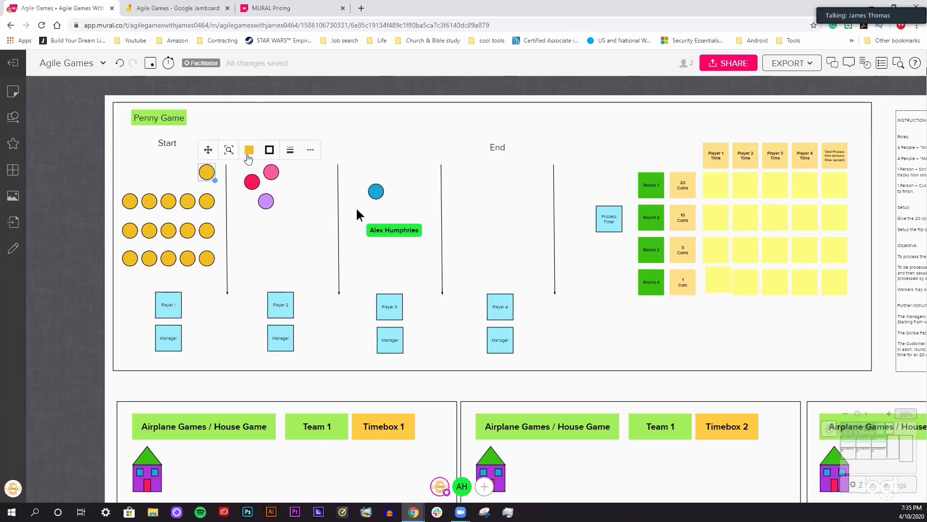
{"action": "left_click", "coordinate": [248, 153]}
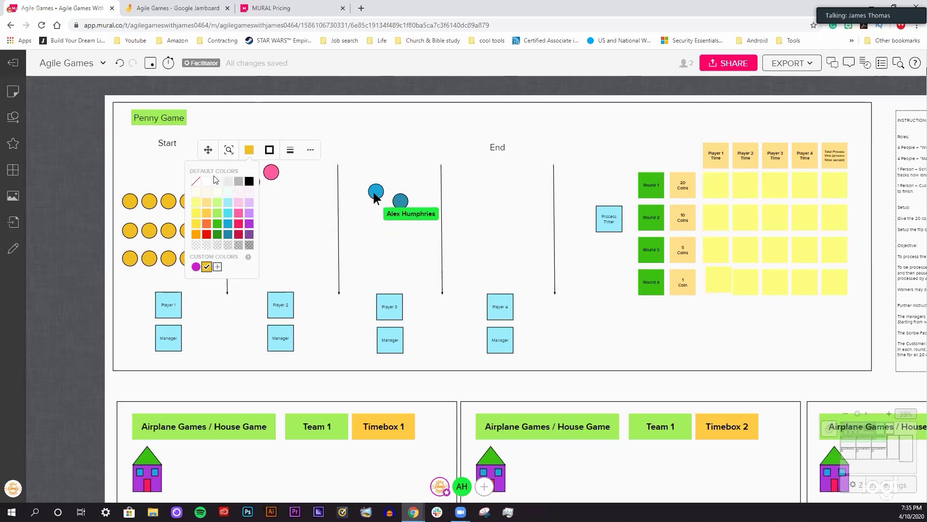
{"action": "key", "text": "Escape"}
{"action": "left_click", "coordinate": [207, 172]}
{"action": "left_click_drag", "start_coordinate": [197, 146], "coordinate": [237, 143]}
Move a top-row coin past the first divider, turn it orange, and shift it up the lane
{"action": "left_click", "coordinate": [207, 201]}
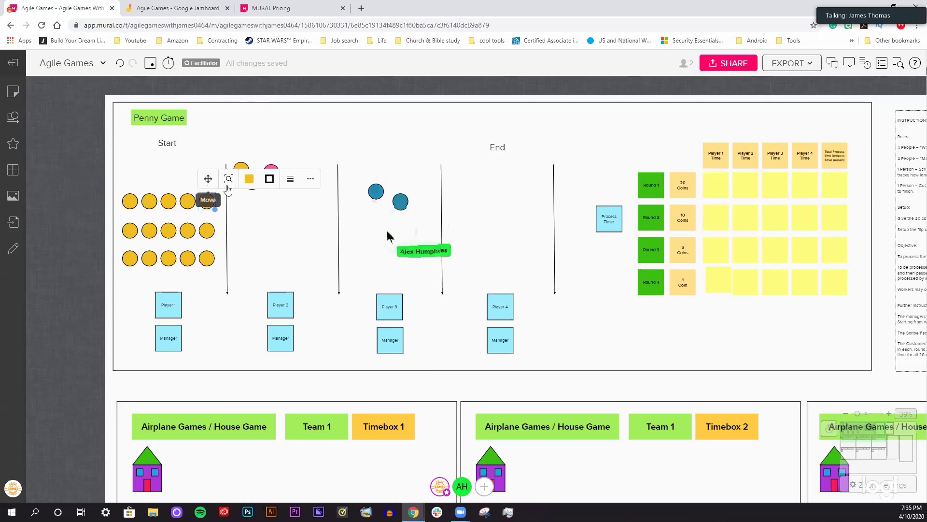
{"action": "left_click", "coordinate": [250, 179]}
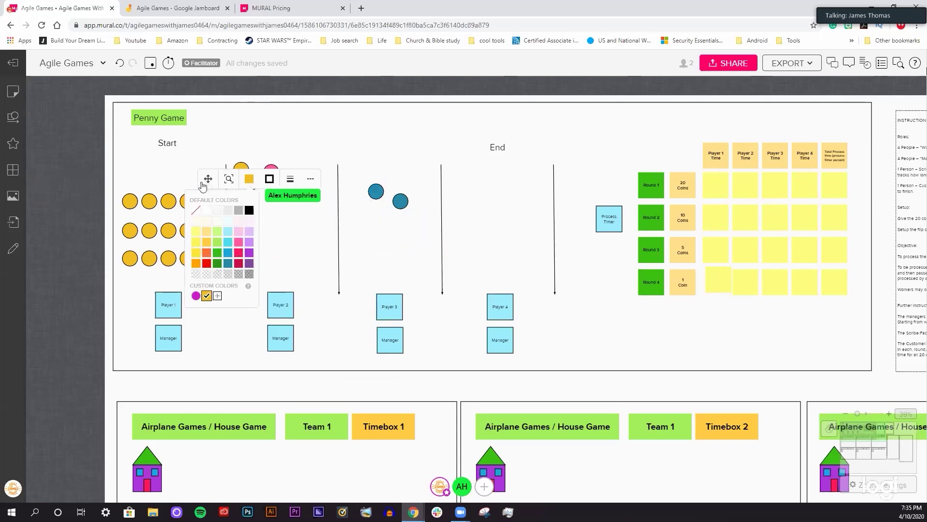
{"action": "left_click_drag", "start_coordinate": [208, 181], "coordinate": [250, 217]}
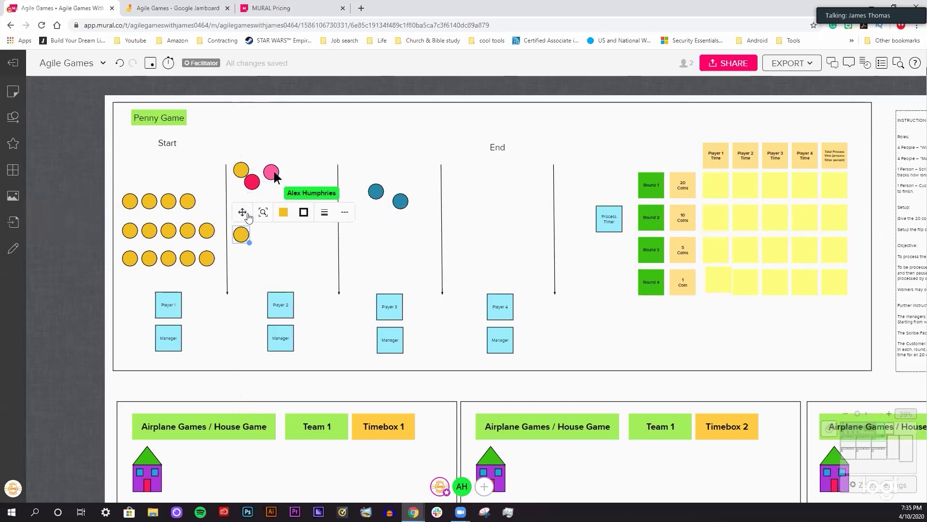
{"action": "left_click", "coordinate": [283, 212]}
{"action": "left_click", "coordinate": [241, 287]}
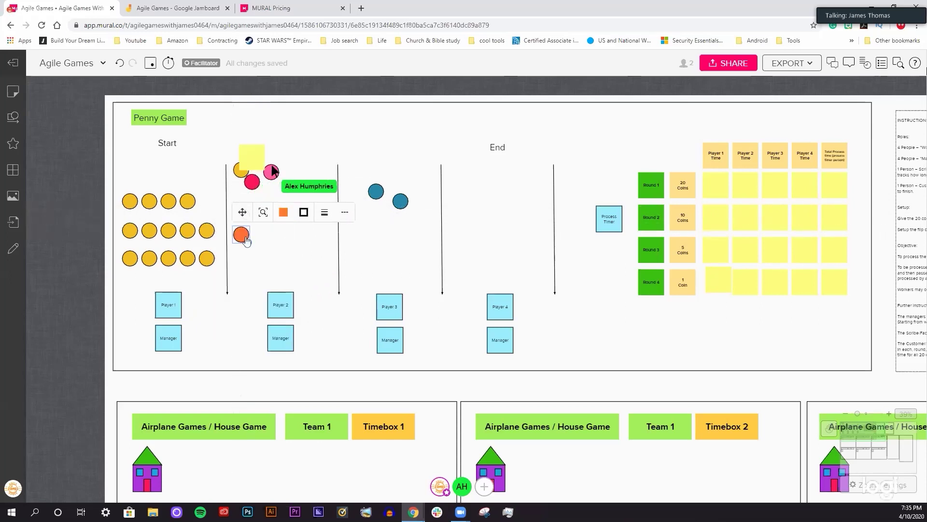
{"action": "left_click_drag", "start_coordinate": [242, 212], "coordinate": [239, 184]}
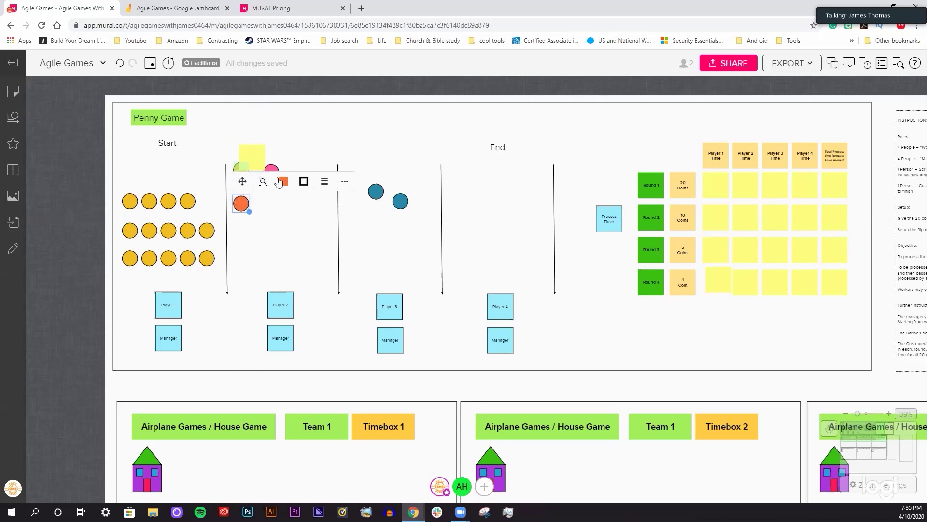
{"action": "left_click", "coordinate": [213, 189]}
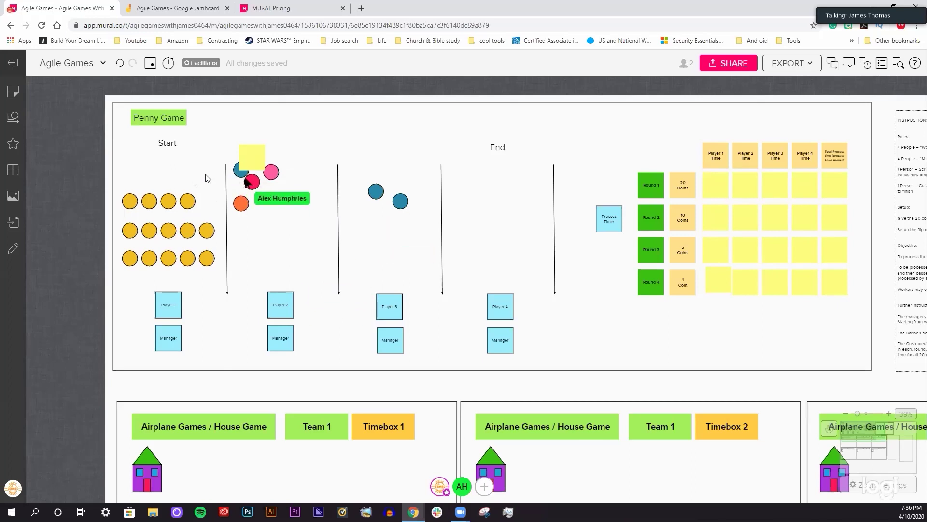
Marquee-select the four gold coins in the top row of the Start pile
{"action": "left_click", "coordinate": [187, 201]}
{"action": "left_click_drag", "start_coordinate": [120, 178], "coordinate": [213, 217]}
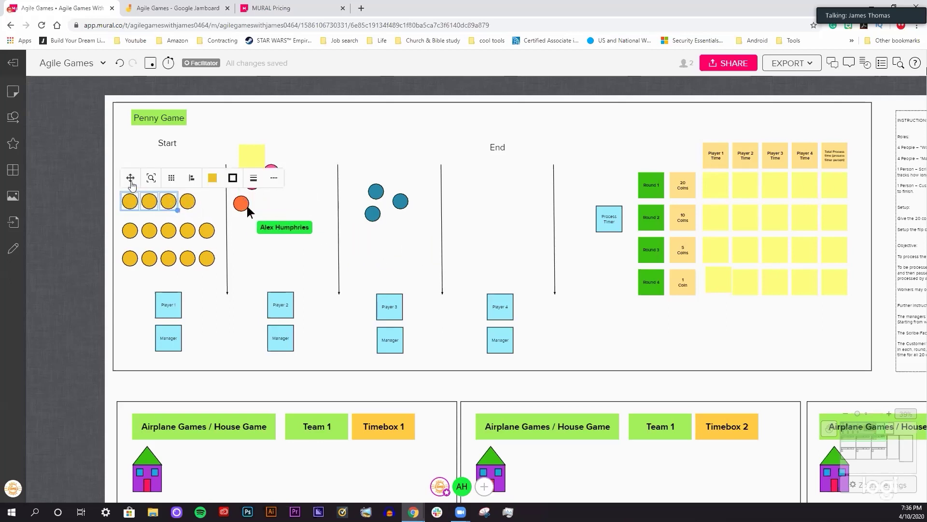
{"action": "left_click_drag", "start_coordinate": [124, 179], "coordinate": [223, 213]}
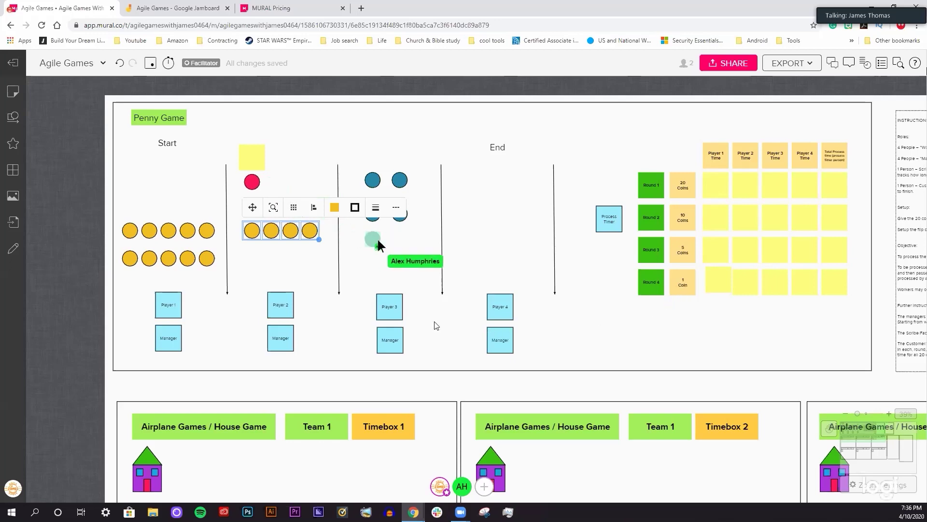
{"action": "scroll", "coordinate": [442, 325], "scroll_direction": "down", "scroll_amount": 3}
{"action": "scroll", "coordinate": [580, 271], "scroll_direction": "up", "scroll_amount": 3}
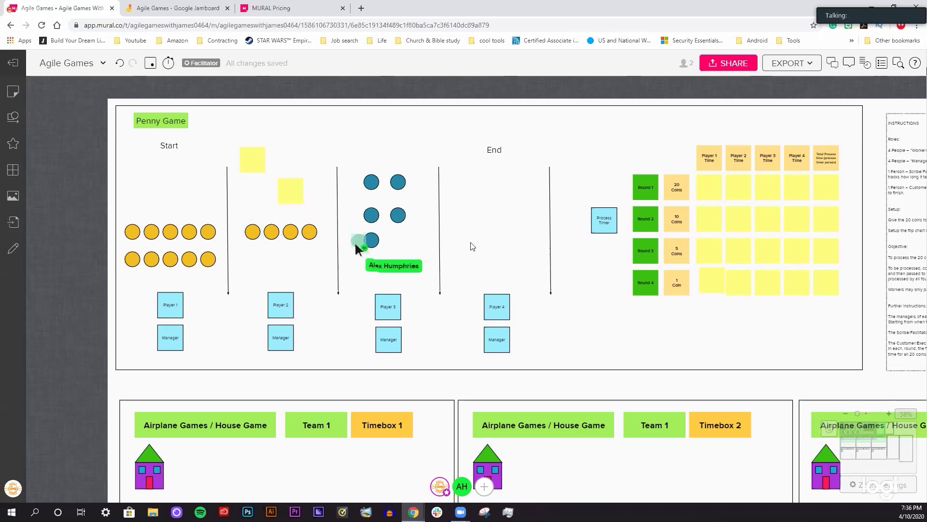
{"action": "scroll", "coordinate": [472, 246], "scroll_direction": "down", "scroll_amount": 2}
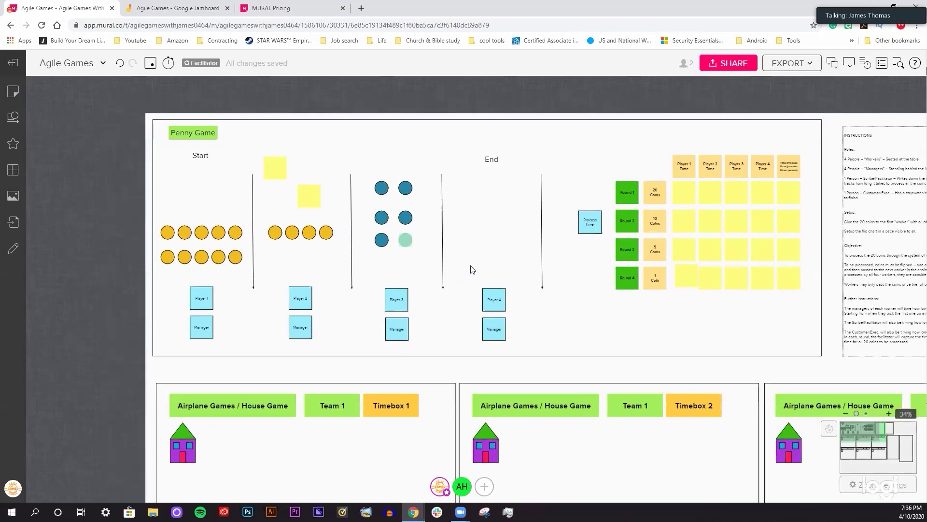
{"action": "scroll", "coordinate": [473, 269], "scroll_direction": "down", "scroll_amount": 5}
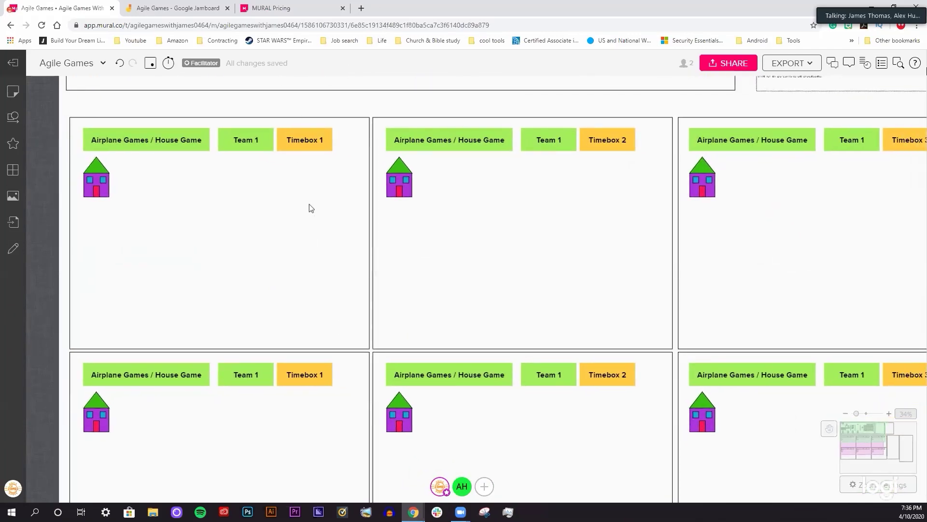
{"action": "scroll", "coordinate": [290, 189], "scroll_direction": "down", "scroll_amount": 2}
{"action": "scroll", "coordinate": [425, 242], "scroll_direction": "down", "scroll_amount": 2}
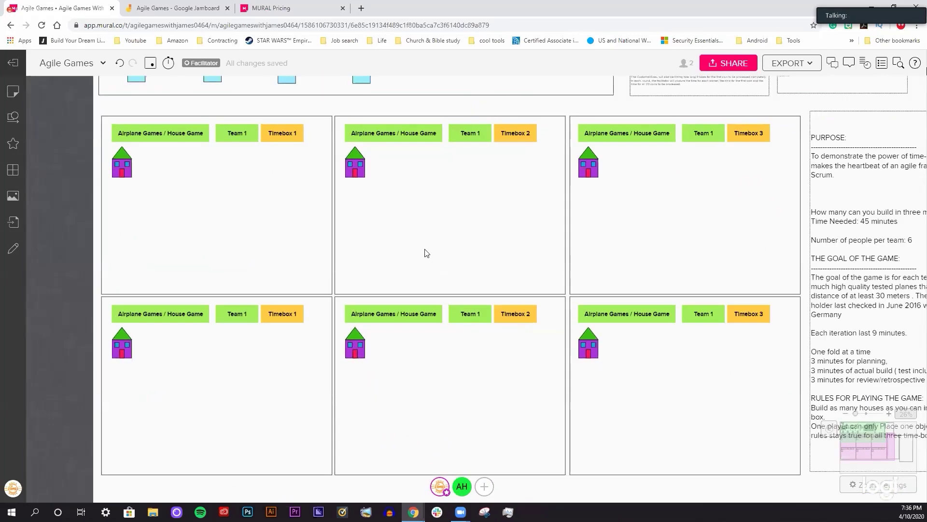
{"action": "scroll", "coordinate": [427, 254], "scroll_direction": "down", "scroll_amount": 2}
{"action": "scroll", "coordinate": [556, 251], "scroll_direction": "right", "scroll_amount": 5}
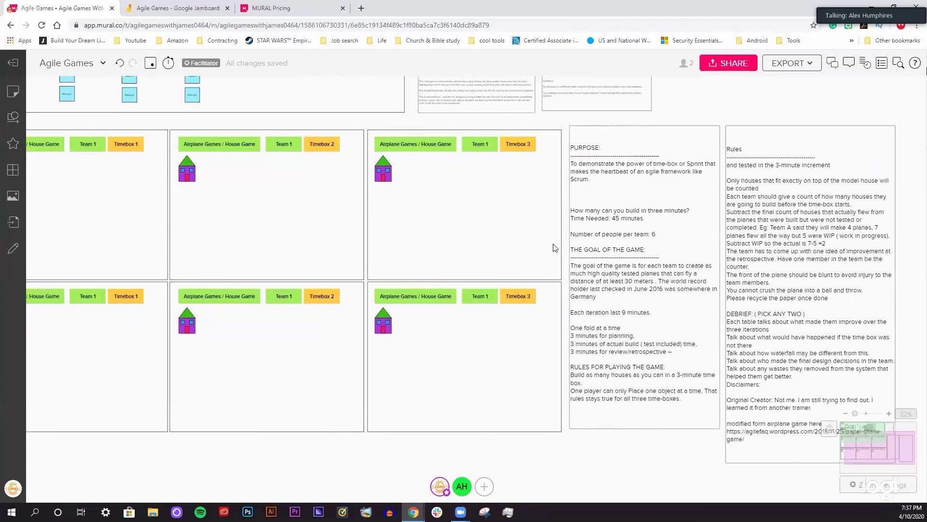
{"action": "left_click_drag", "start_coordinate": [555, 247], "coordinate": [586, 235]}
{"action": "scroll", "coordinate": [586, 235], "scroll_direction": "left", "scroll_amount": 3}
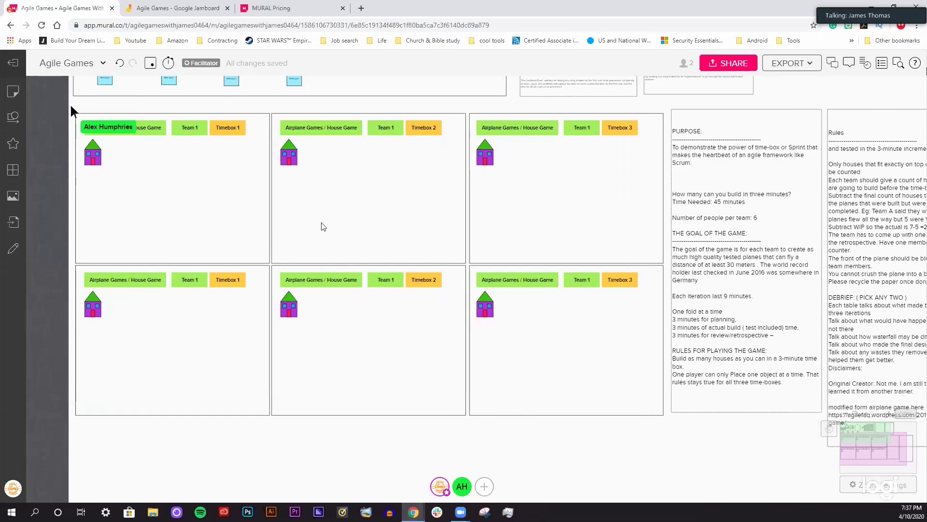
{"action": "scroll", "coordinate": [325, 217], "scroll_direction": "down", "scroll_amount": 1}
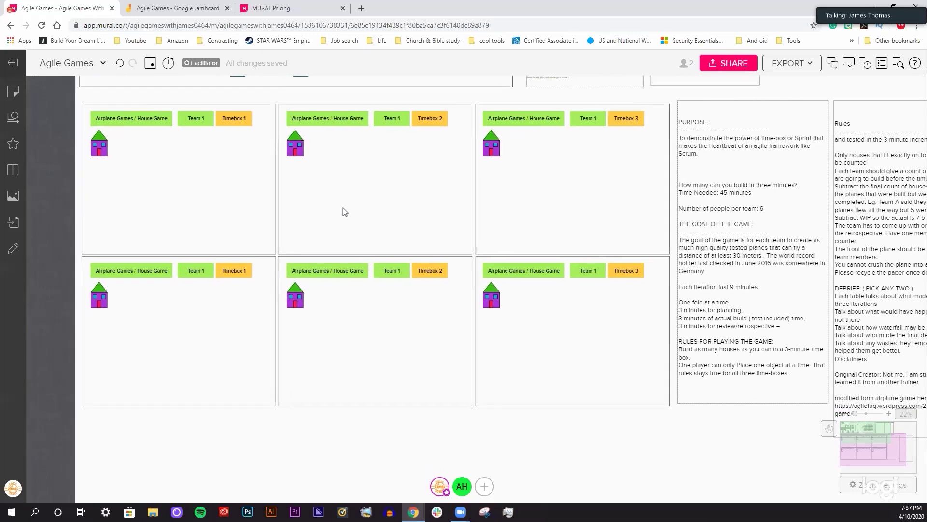
{"action": "scroll", "coordinate": [350, 213], "scroll_direction": "up", "scroll_amount": 4}
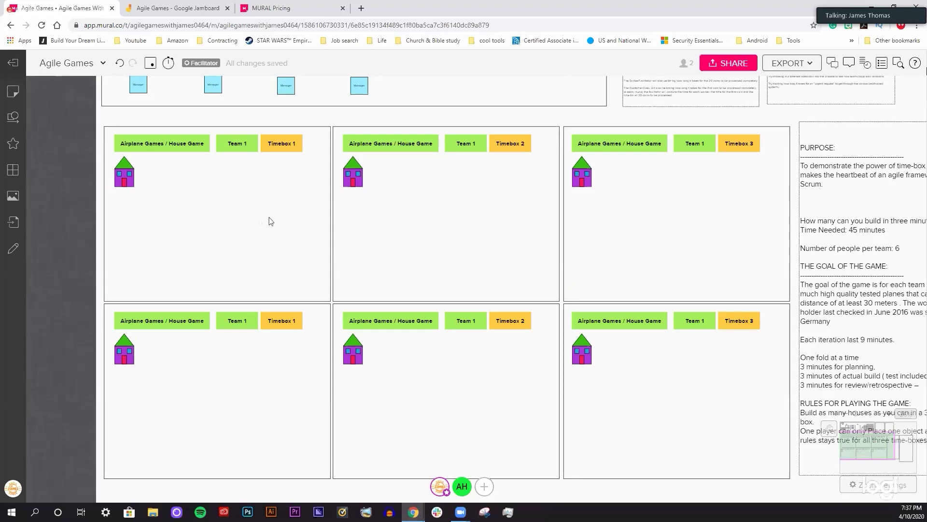
{"action": "left_click_drag", "start_coordinate": [197, 213], "coordinate": [141, 182]}
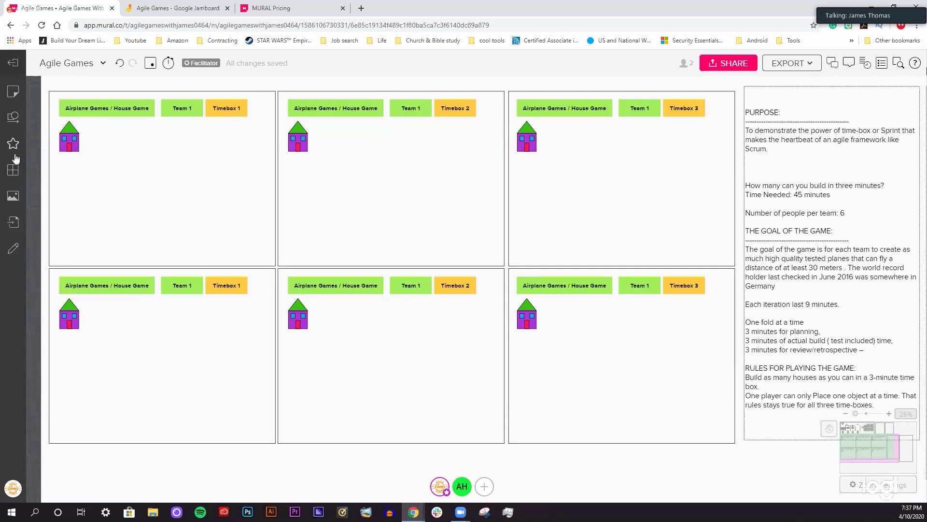
Add a triangle from Shapes, fill it green, and position it next to the Timebox 1 house
{"action": "left_click", "coordinate": [15, 118]}
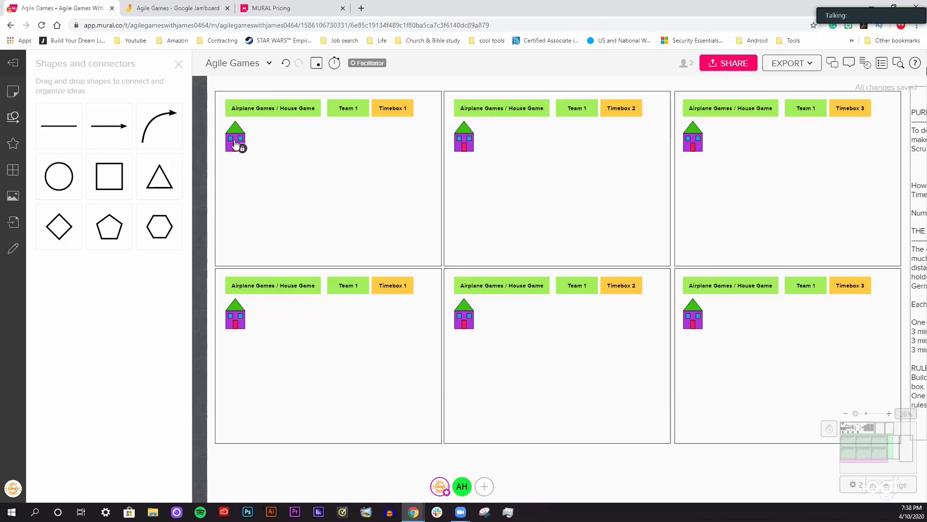
{"action": "scroll", "coordinate": [256, 146], "scroll_direction": "up", "scroll_amount": 5}
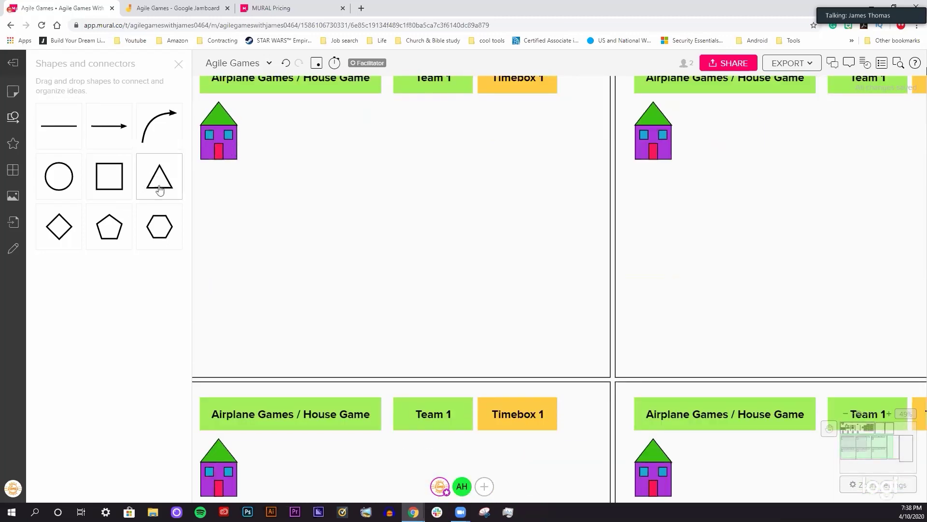
{"action": "left_click_drag", "start_coordinate": [160, 186], "coordinate": [284, 133]}
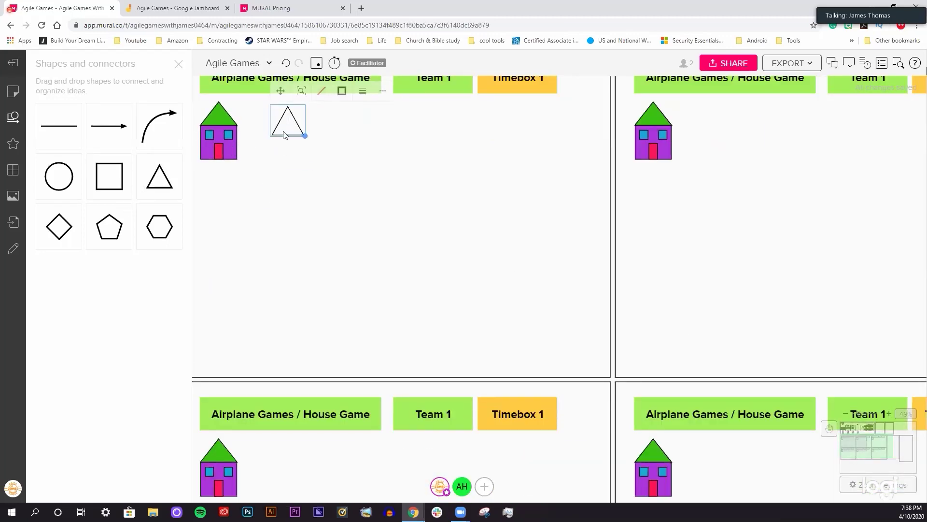
{"action": "left_click", "coordinate": [321, 91]}
{"action": "left_click", "coordinate": [291, 167]}
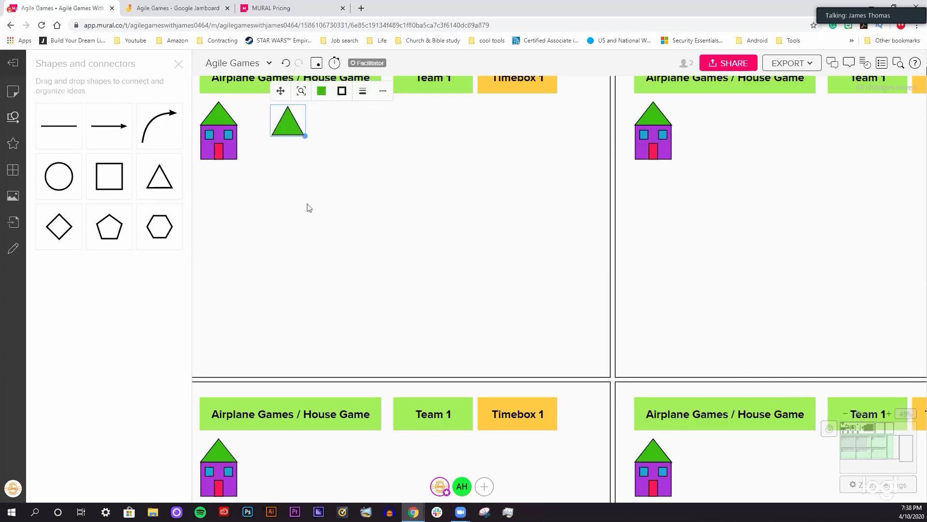
{"action": "left_click", "coordinate": [240, 157]}
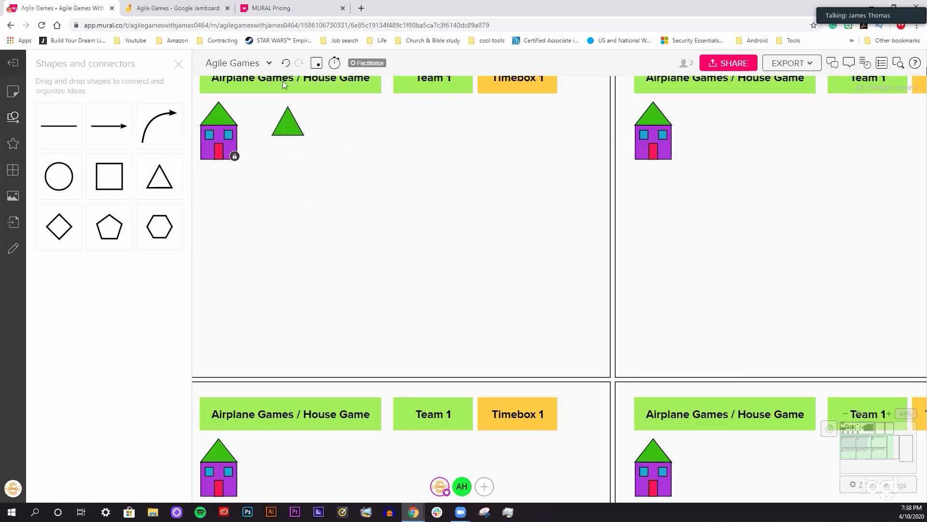
{"action": "left_click", "coordinate": [280, 121]}
{"action": "left_click_drag", "start_coordinate": [280, 96], "coordinate": [256, 177]}
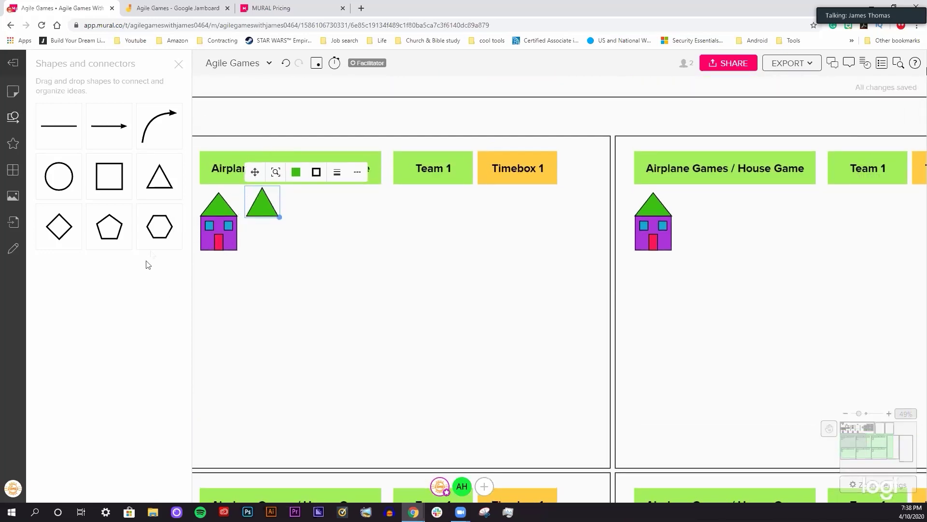
Place a square shape beneath the green triangle roof
{"action": "left_click_drag", "start_coordinate": [120, 187], "coordinate": [257, 229]}
{"action": "scroll", "coordinate": [390, 279], "scroll_direction": "down", "scroll_amount": 3}
{"action": "scroll", "coordinate": [310, 254], "scroll_direction": "up", "scroll_amount": 2}
{"action": "left_click", "coordinate": [308, 252]}
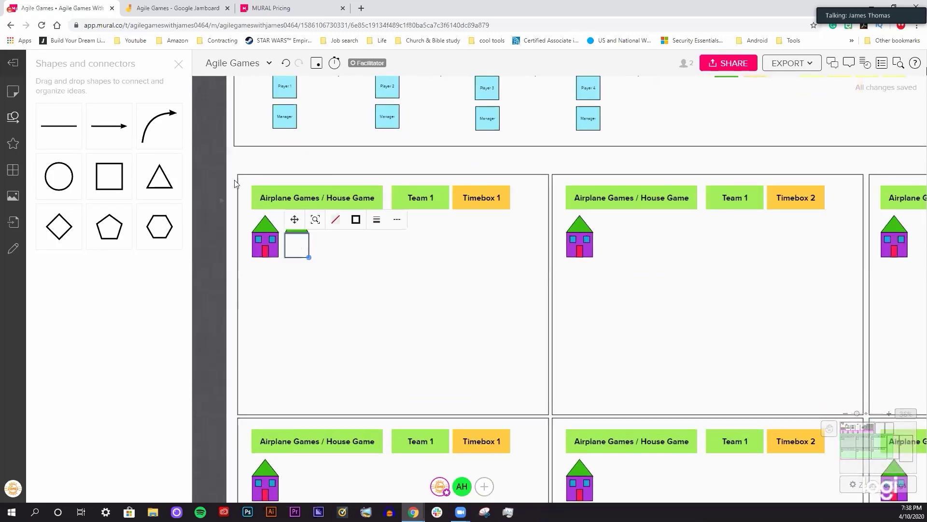
{"action": "left_click", "coordinate": [343, 257]}
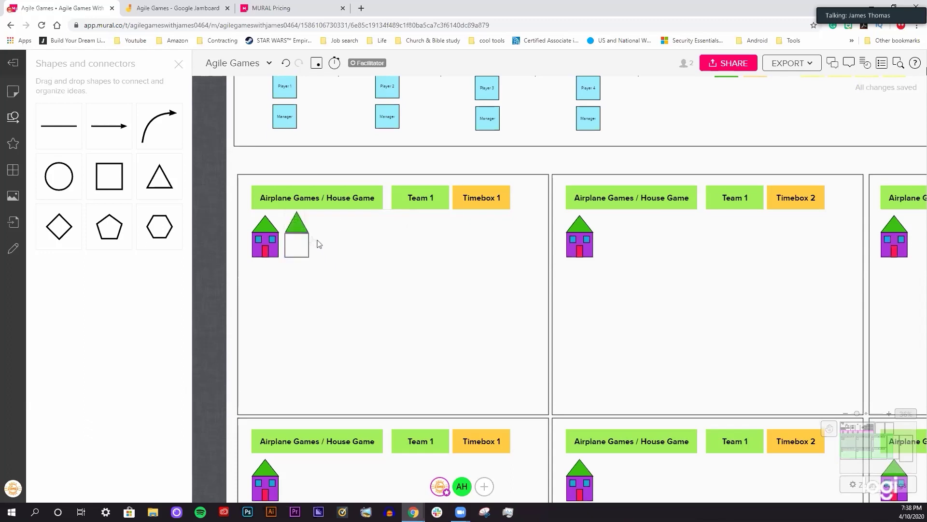
{"action": "left_click", "coordinate": [310, 248]}
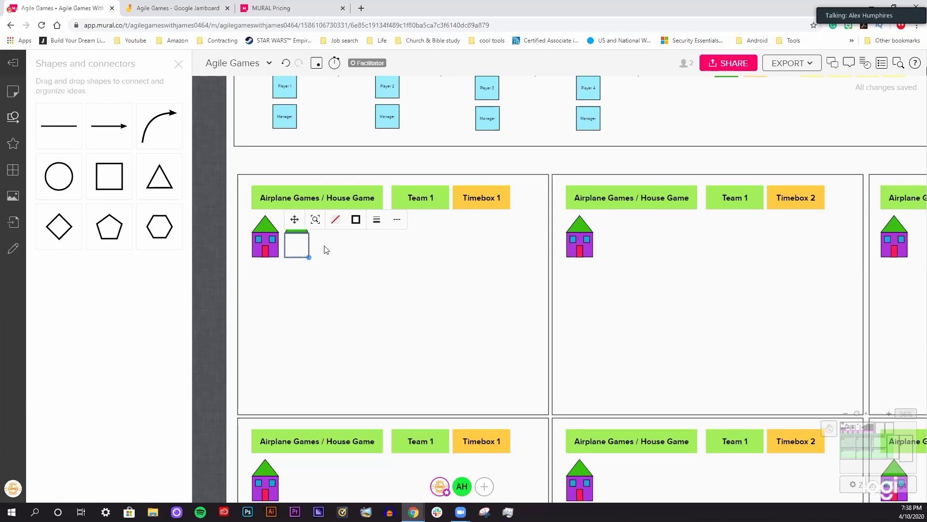
{"action": "left_click", "coordinate": [323, 248]}
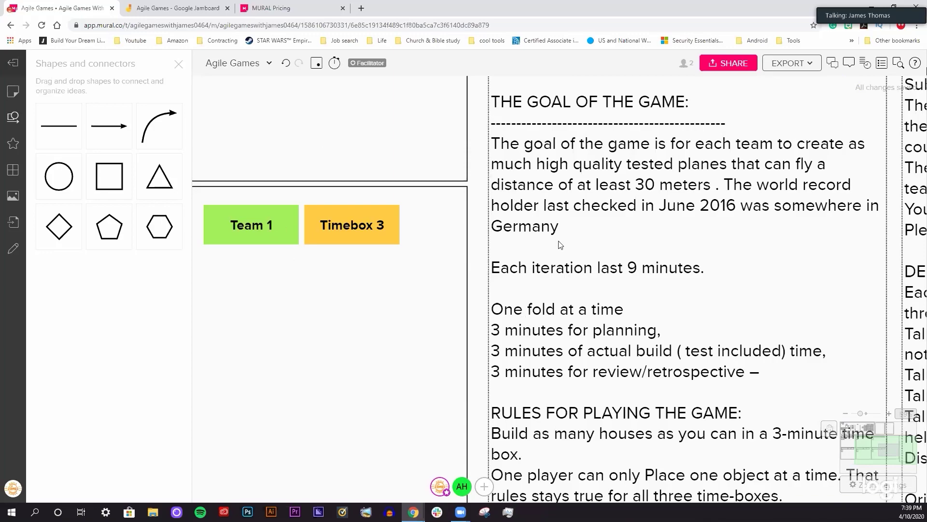
Pan back to the Timebox 1 frame and delete the unfinished white house
{"action": "scroll", "coordinate": [560, 245], "scroll_direction": "down", "scroll_amount": 5}
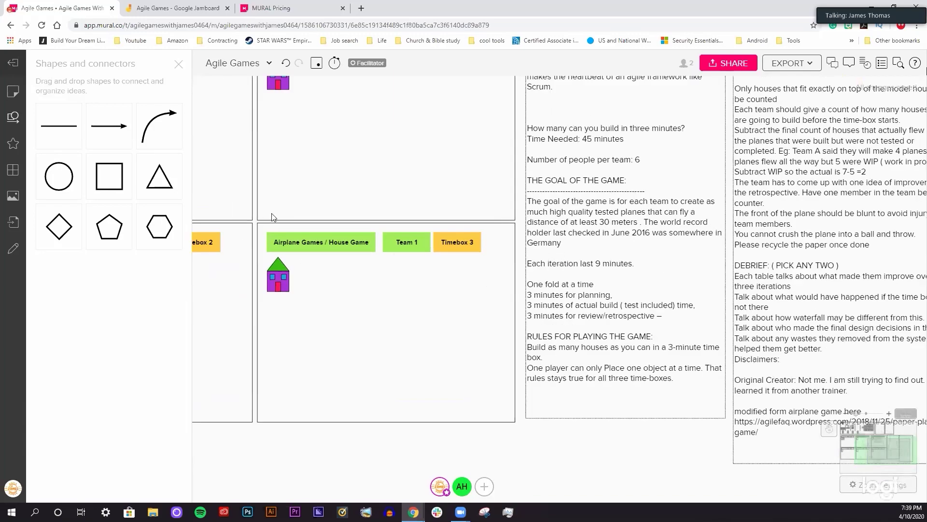
{"action": "scroll", "coordinate": [584, 286], "scroll_direction": "down", "scroll_amount": 4}
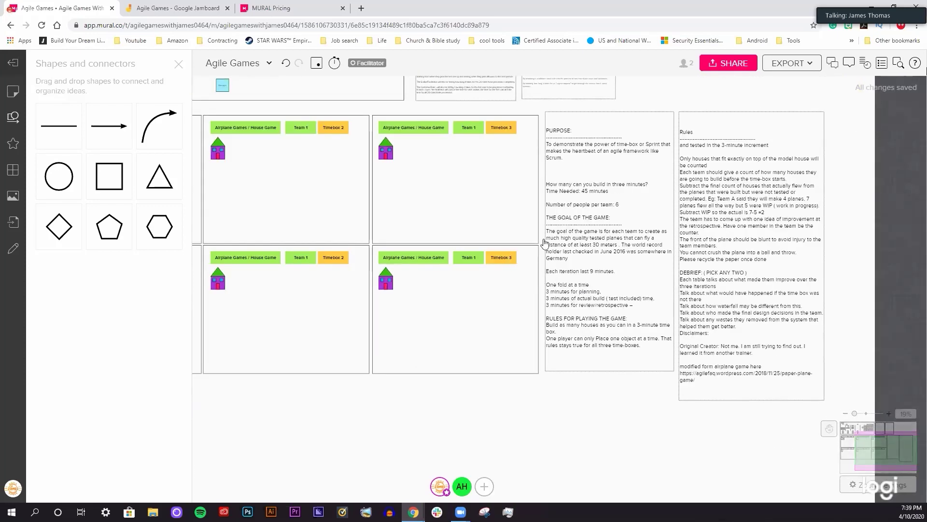
{"action": "scroll", "coordinate": [595, 308], "scroll_direction": "up", "scroll_amount": 2}
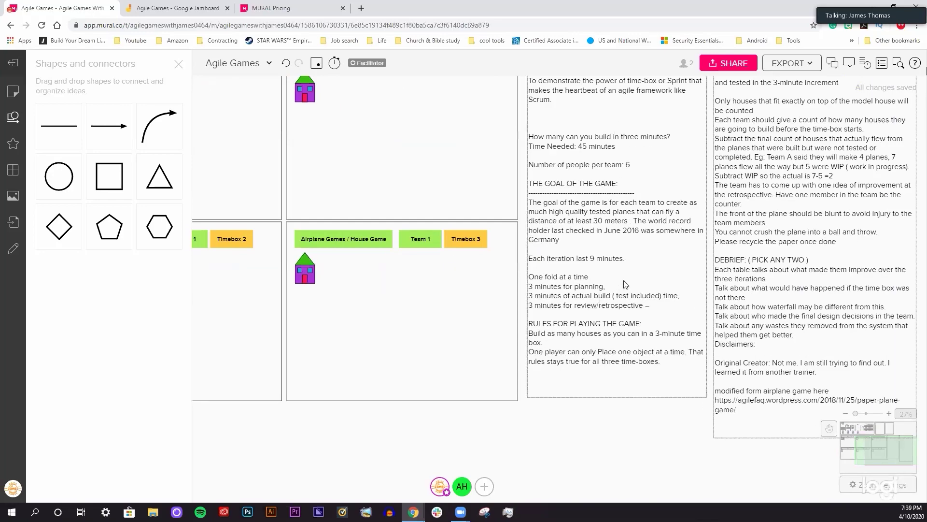
{"action": "scroll", "coordinate": [464, 188], "scroll_direction": "up", "scroll_amount": 2}
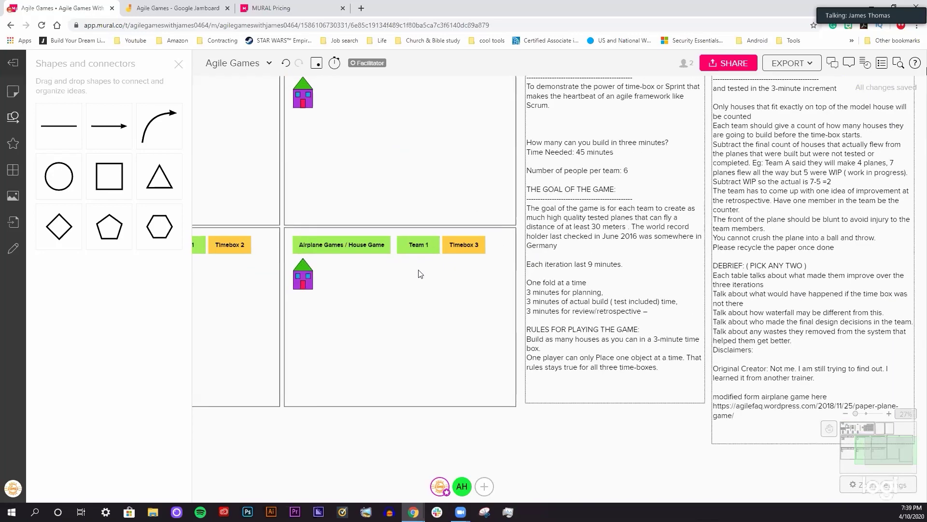
{"action": "left_click_drag", "start_coordinate": [485, 273], "coordinate": [826, 238]}
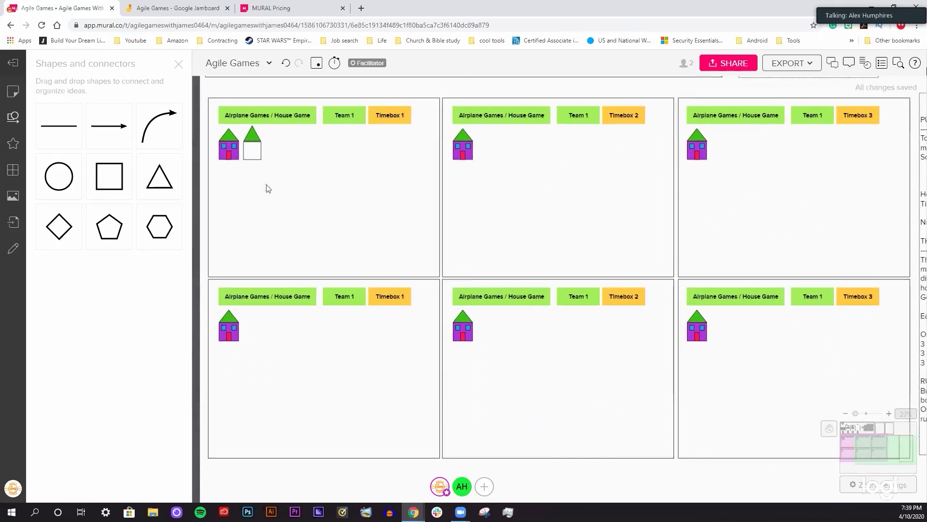
{"action": "left_click", "coordinate": [246, 155]}
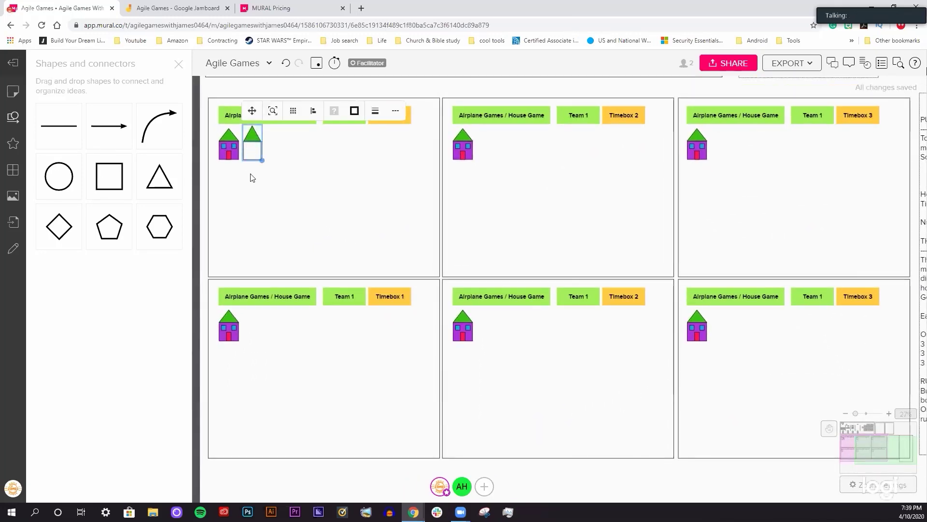
{"action": "key", "text": "Delete"}
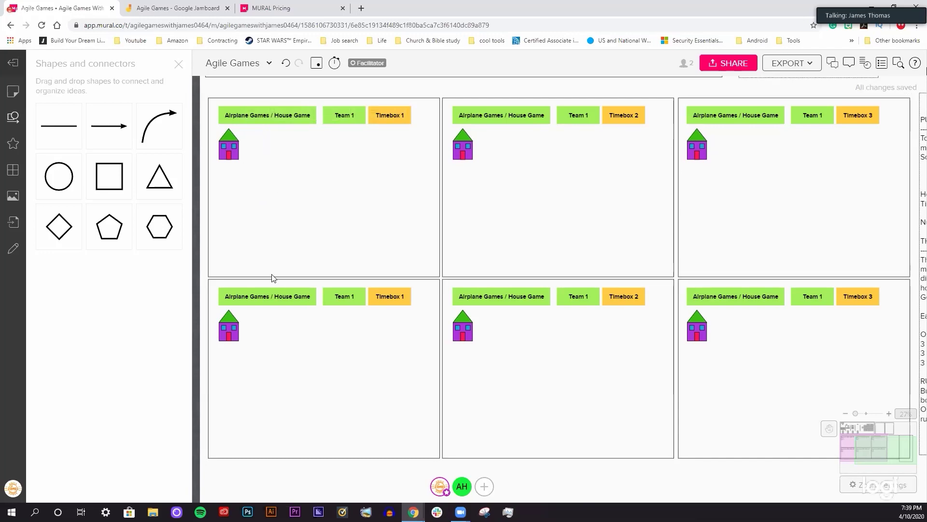
{"action": "scroll", "coordinate": [498, 291], "scroll_direction": "down", "scroll_amount": 5}
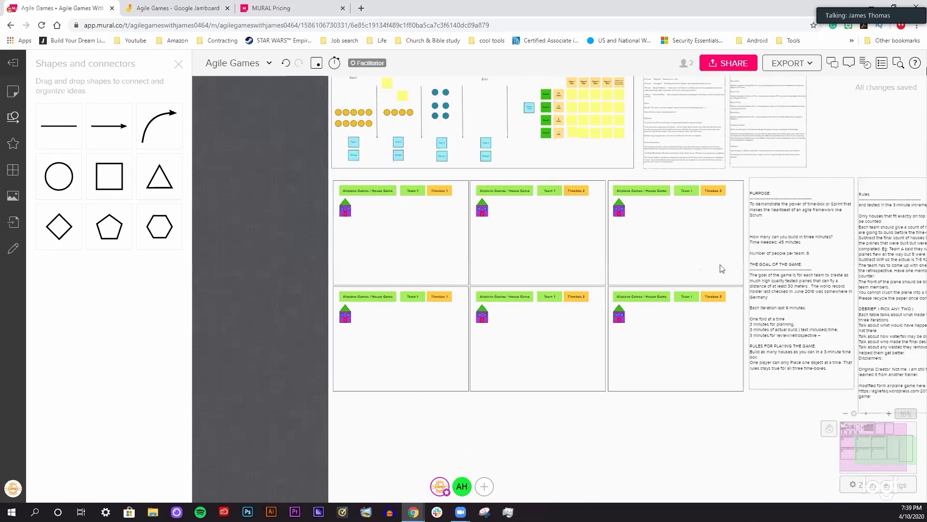
{"action": "left_click_drag", "start_coordinate": [688, 295], "coordinate": [634, 293]}
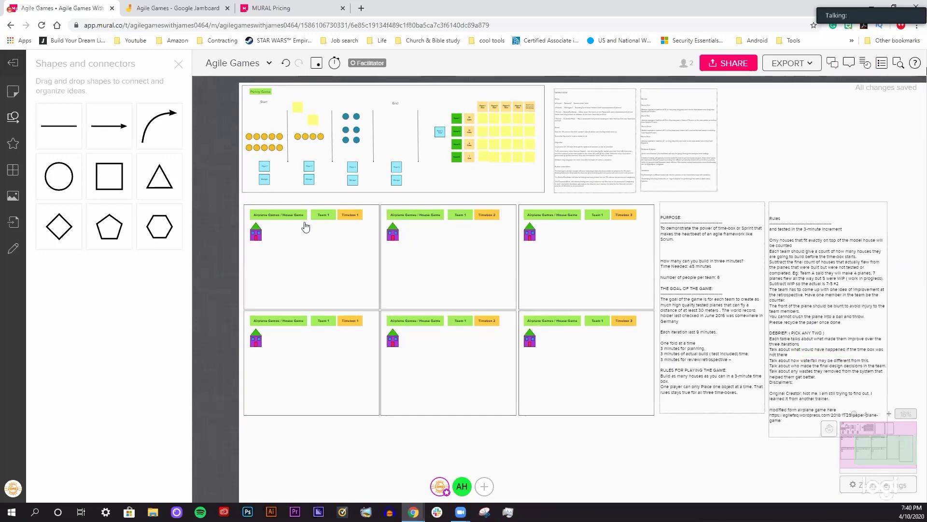
{"action": "scroll", "coordinate": [304, 227], "scroll_direction": "down", "scroll_amount": 1}
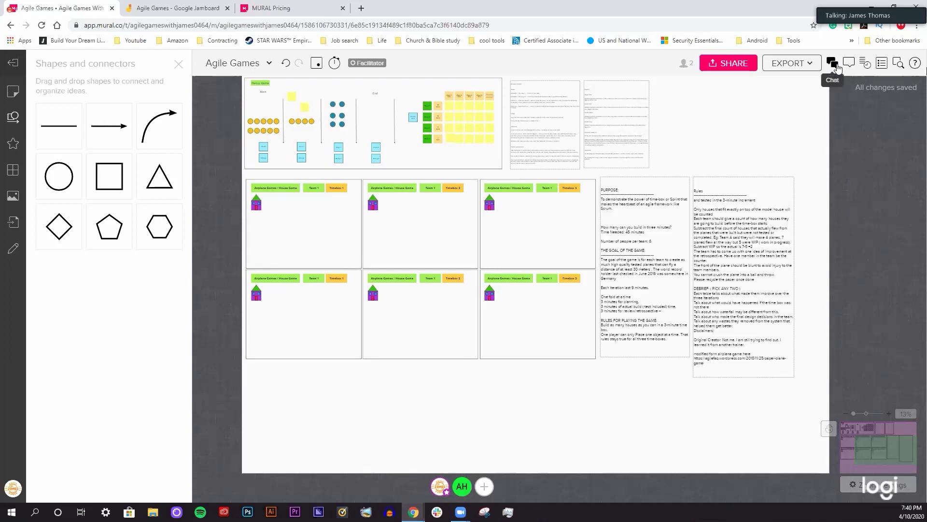
Open the chat panel and post a brief 'hi' greeting to the other board member
{"action": "left_click", "coordinate": [836, 67]}
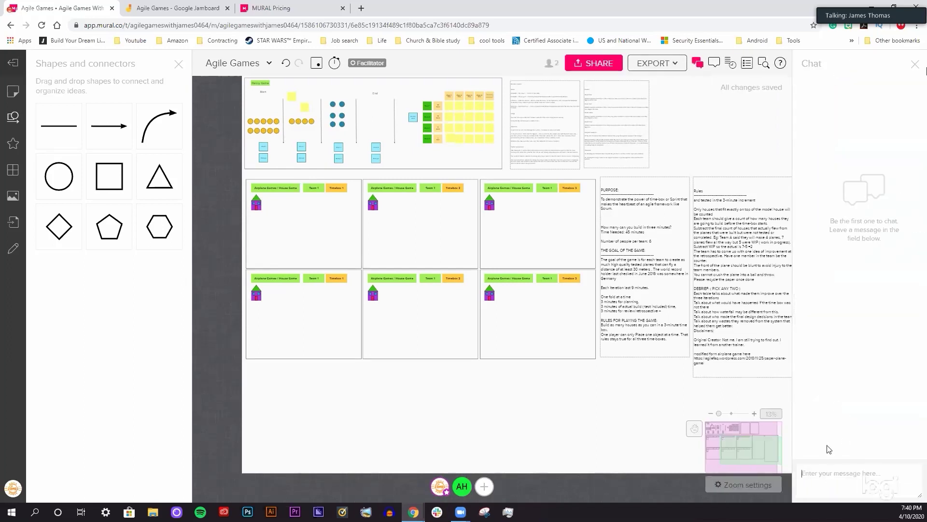
{"action": "type", "text": "h"}
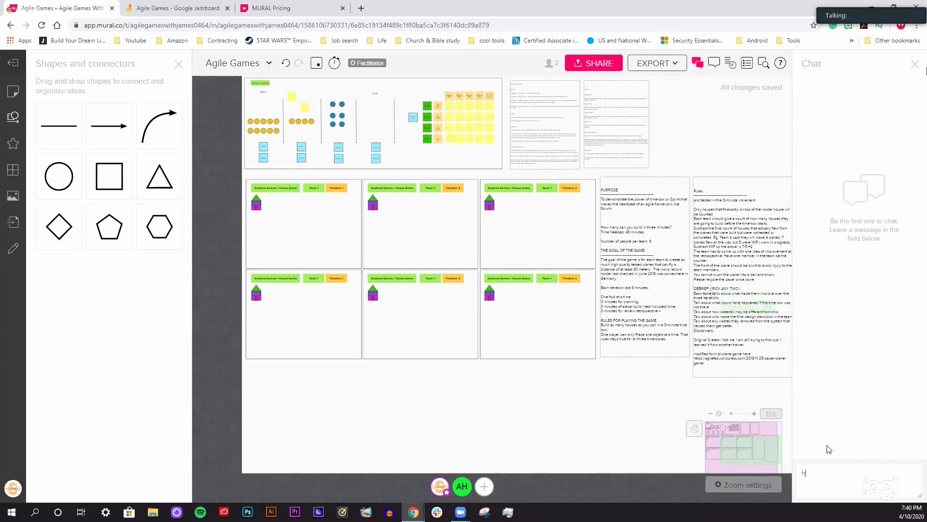
{"action": "type", "text": "i alex"}
{"action": "key", "text": "Return"}
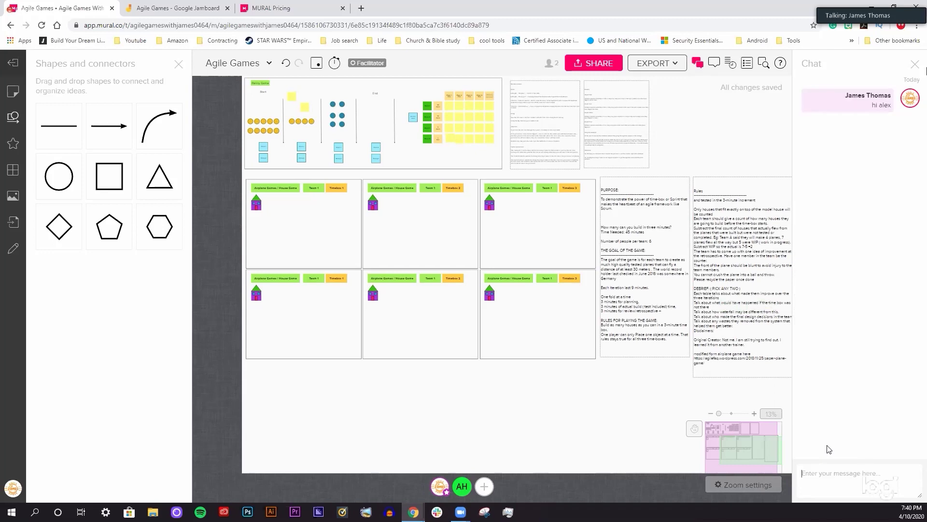
{"action": "left_click", "coordinate": [656, 64]}
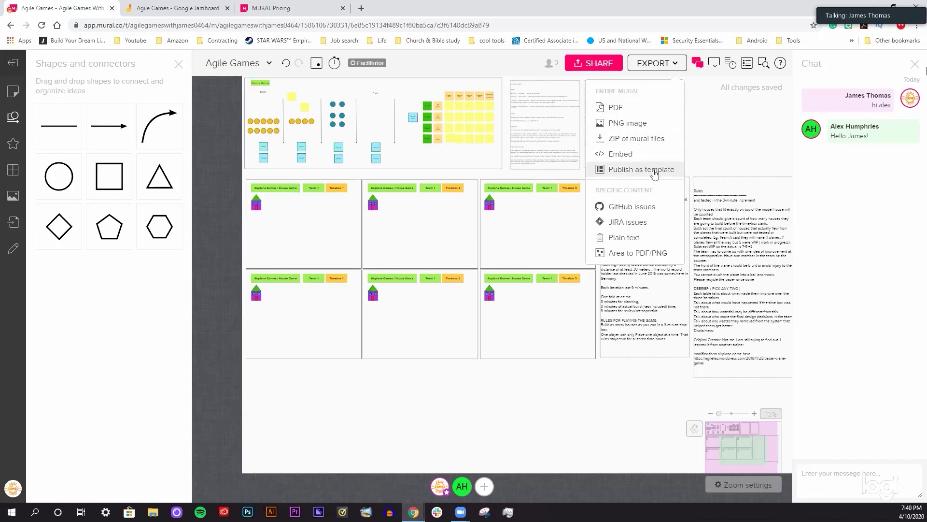
{"action": "left_click", "coordinate": [711, 139]}
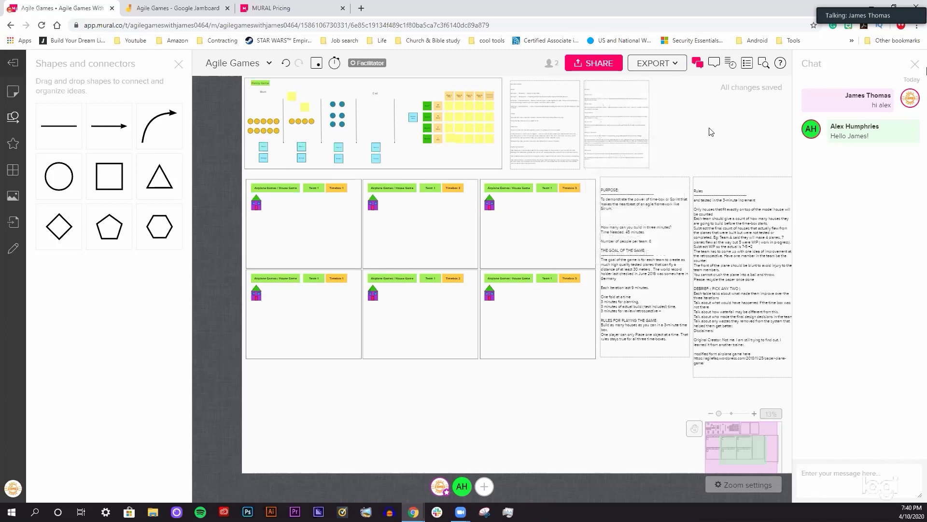